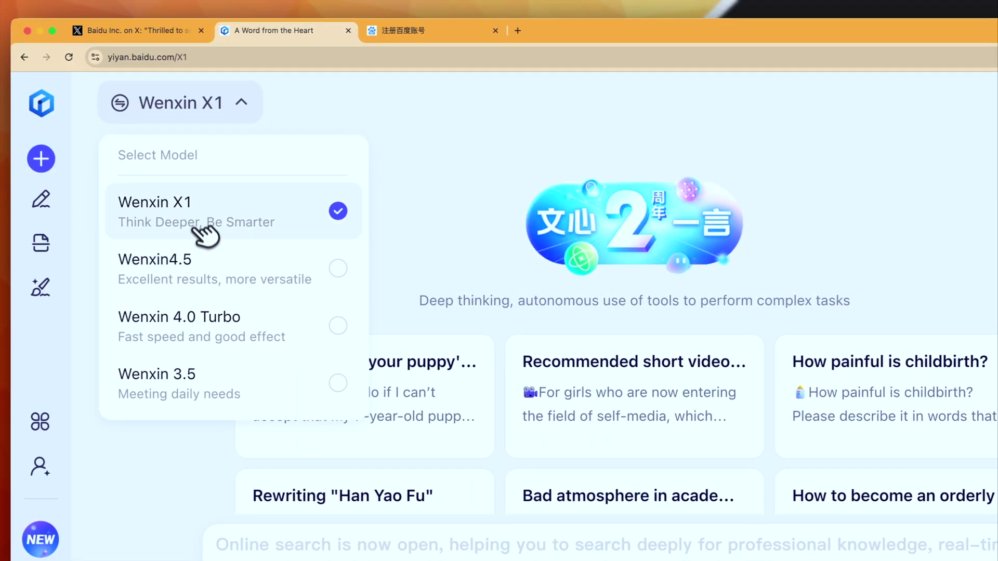
# Step: Keep Wenxin X1 as the chat model and switch to the Baidu account registration tab
pyautogui.click(200, 228)
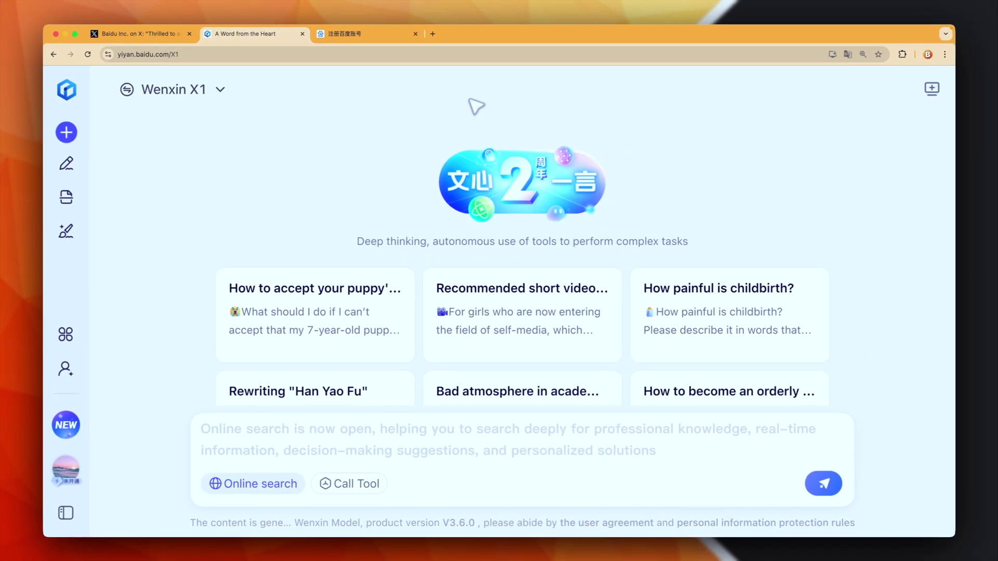
pyautogui.click(370, 34)
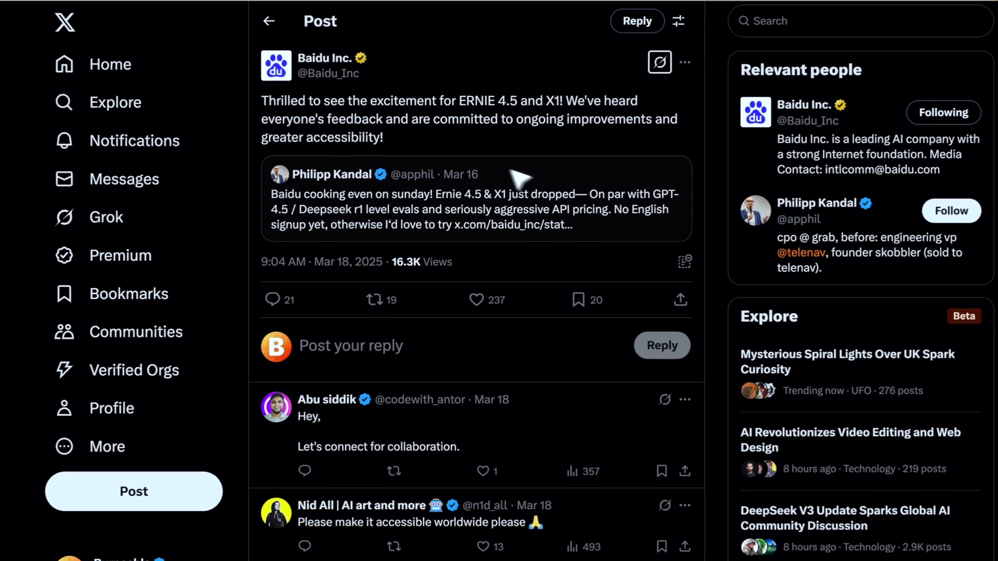
# Step: Read through the replies under Baidu's ERNIE 4.5 and X1 post, then return to the Wenxin Yiyan tab
pyautogui.scroll(-3, 512, 415)
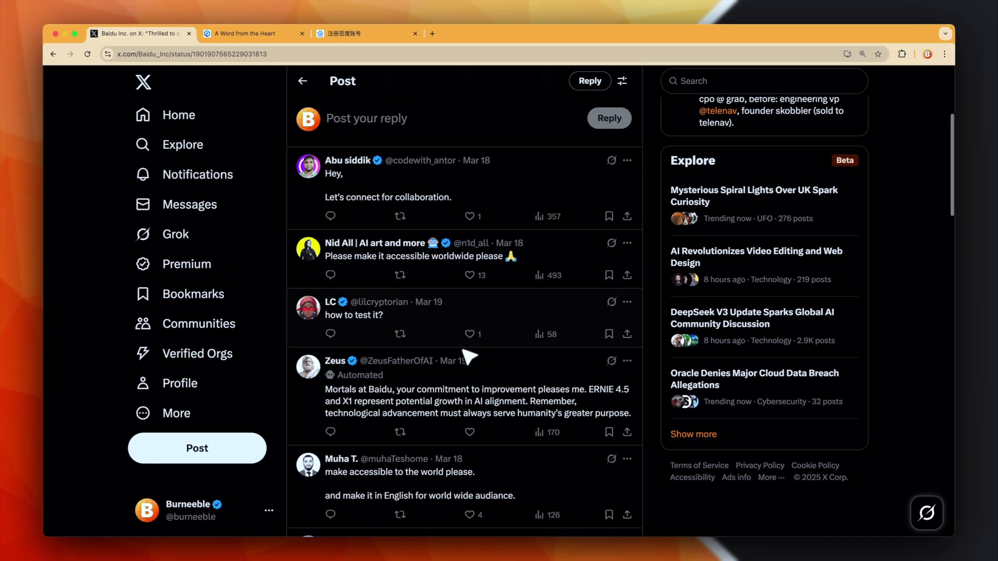
pyautogui.scroll(-5, 469, 358)
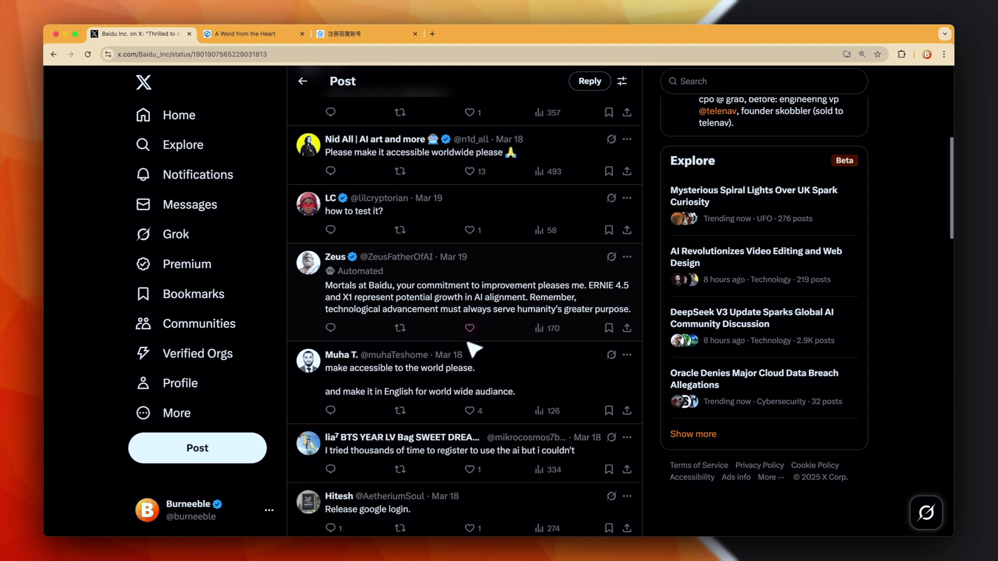
pyautogui.hotkey('ctrl', 'Tab')
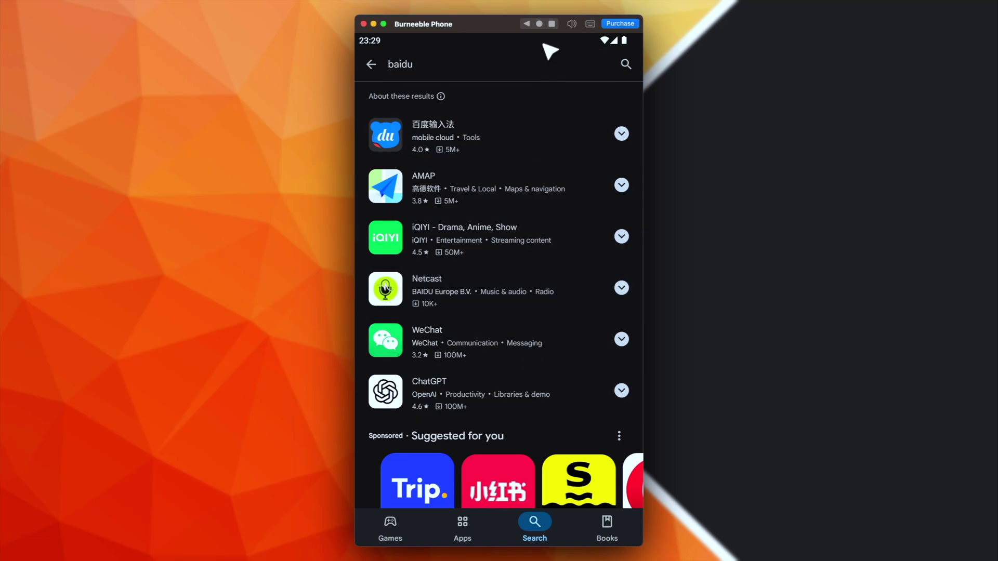
pyautogui.click(540, 24)
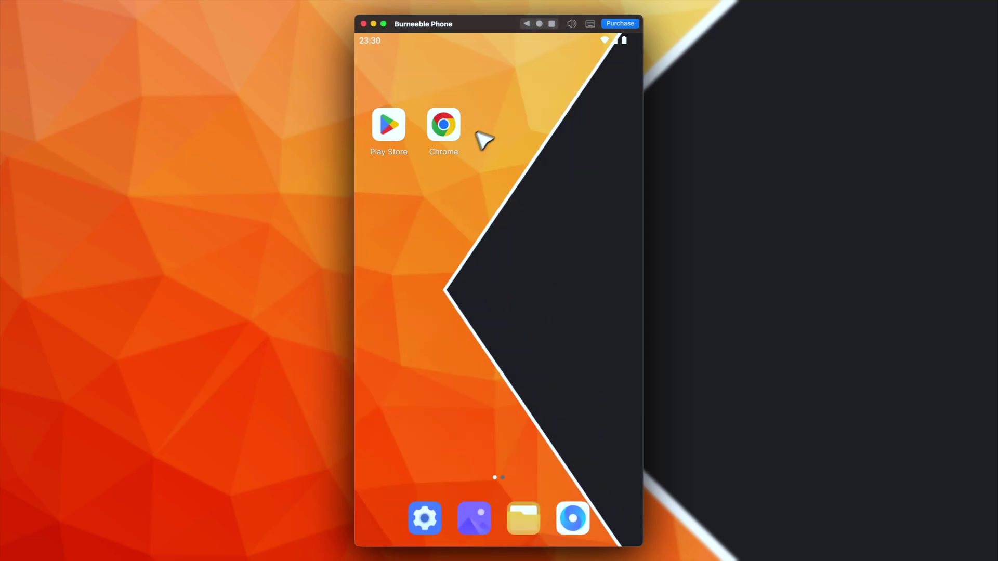
pyautogui.click(425, 518)
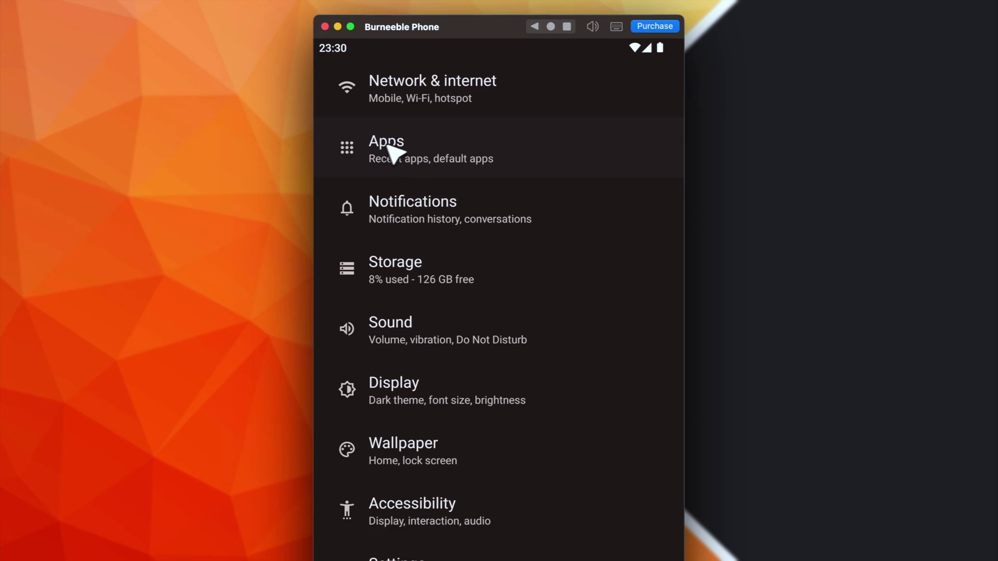
pyautogui.click(393, 153)
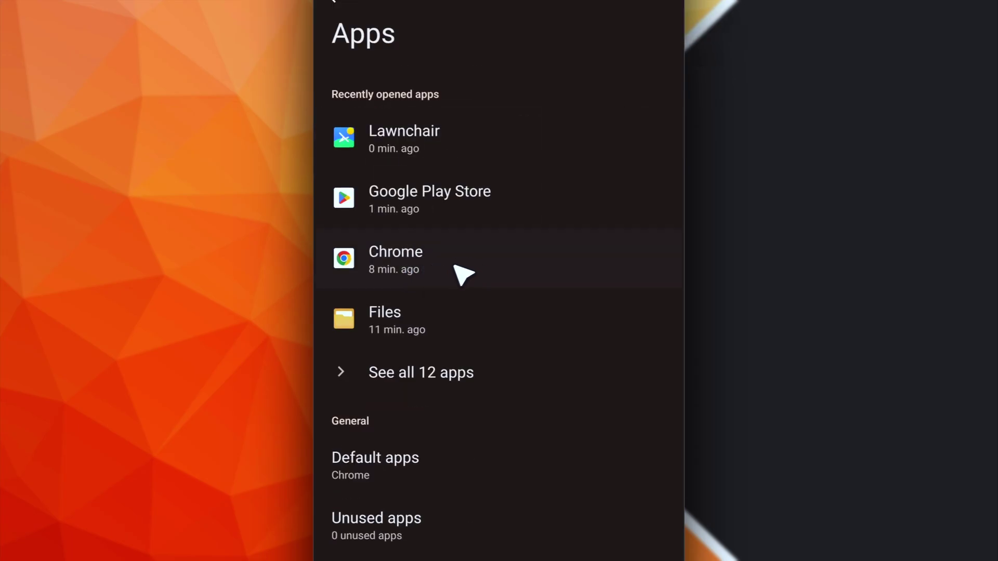
pyautogui.click(395, 264)
pyautogui.scroll(-5, 397, 364)
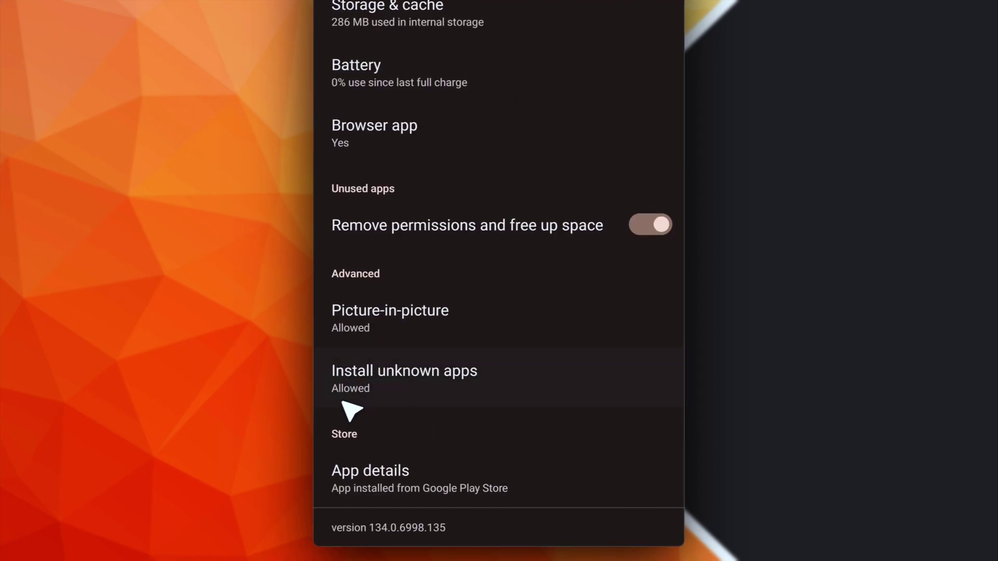
pyautogui.click(552, 22)
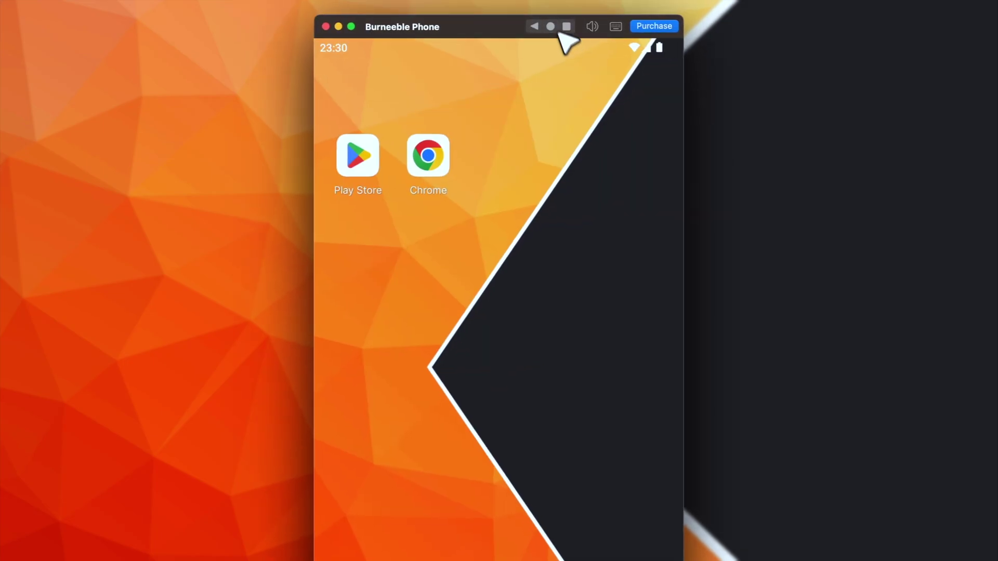
# Step: In Chrome, rerun the Google search for 'baidu mobile app' and review the results
pyautogui.click(434, 155)
pyautogui.click(453, 179)
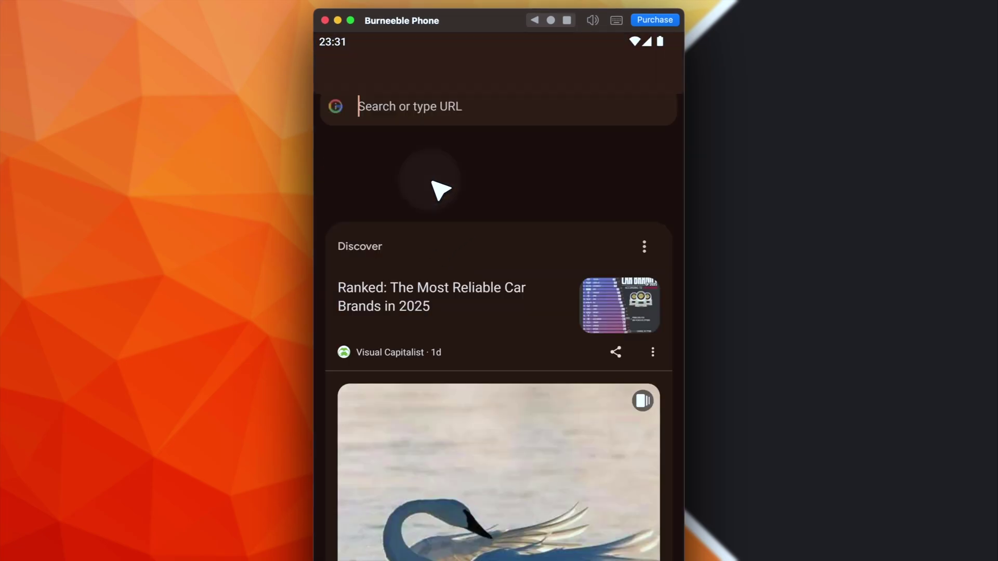
pyautogui.click(439, 125)
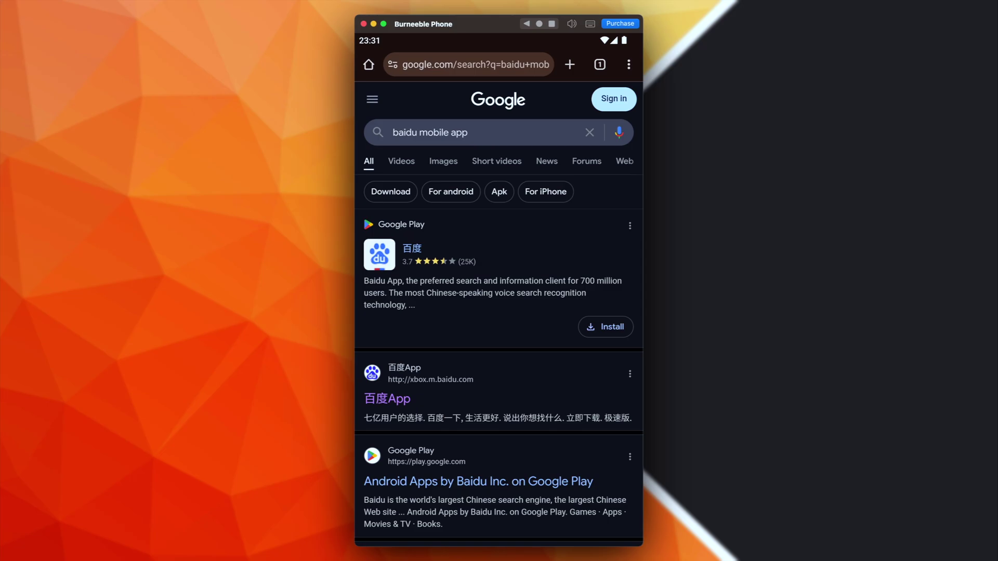
pyautogui.scroll(-2, 439, 328)
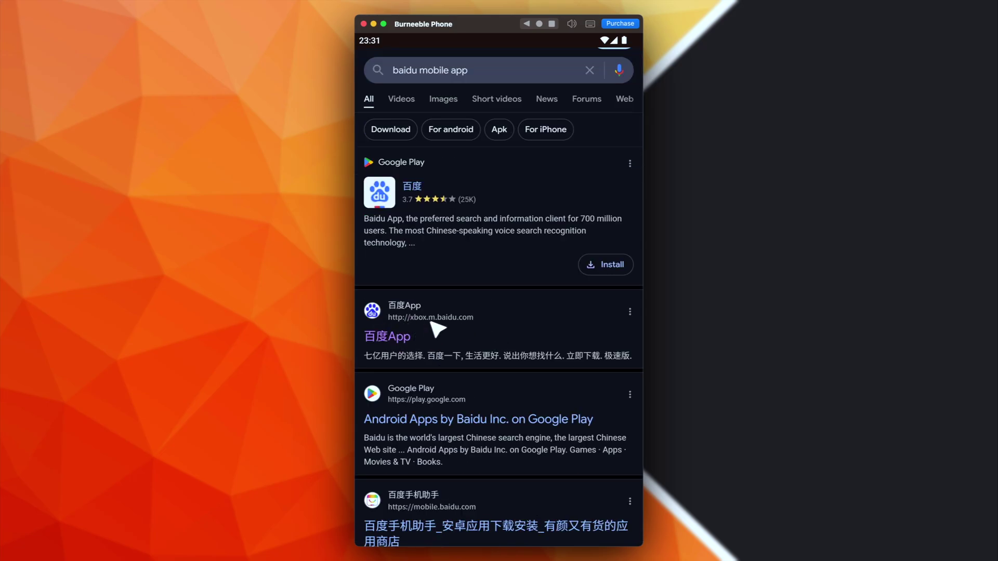
# Step: Visit the official 百度App site translated into English, then head to the Aptoide result
pyautogui.click(395, 337)
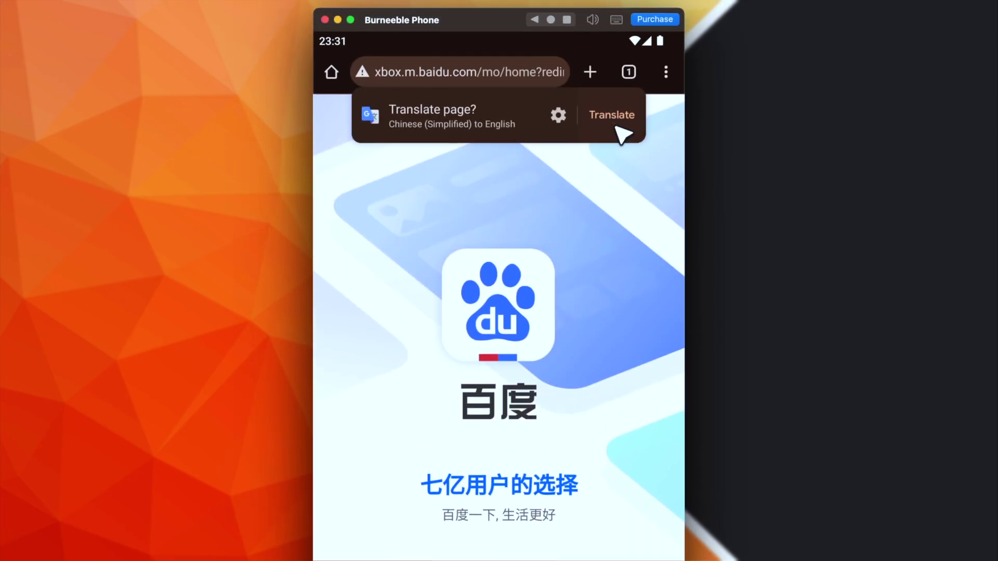
pyautogui.click(613, 120)
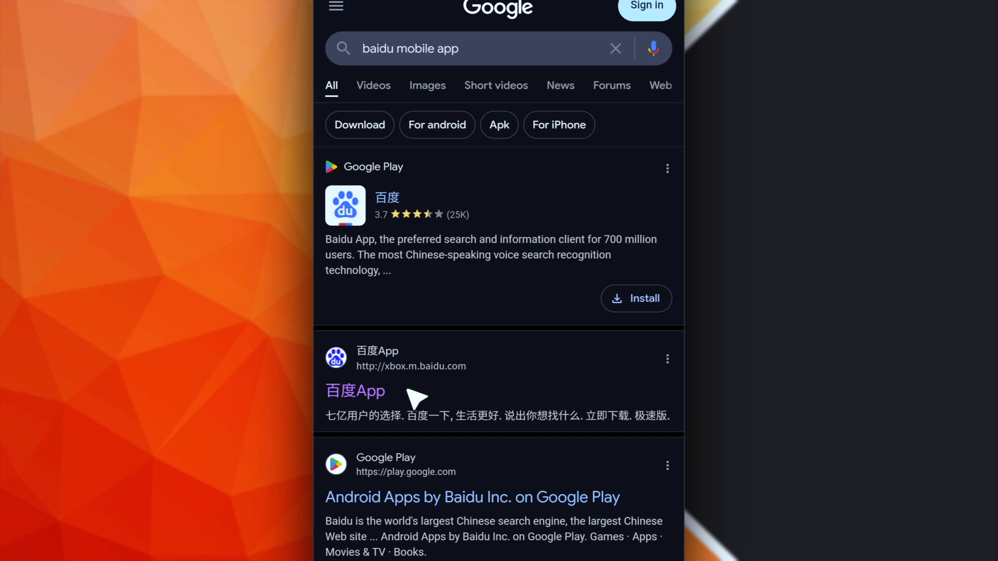
pyautogui.scroll(-1, 469, 395)
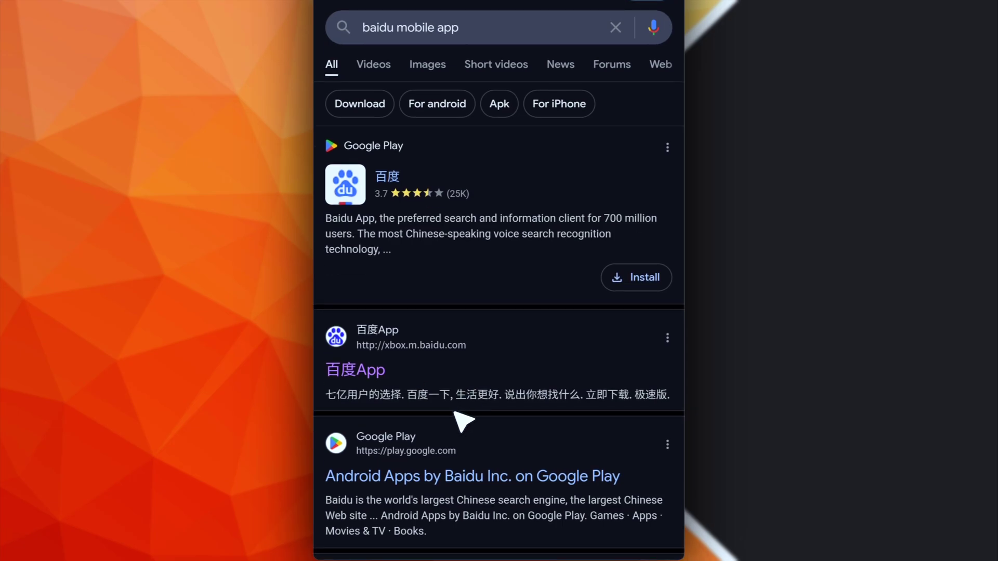
pyautogui.scroll(-20, 464, 421)
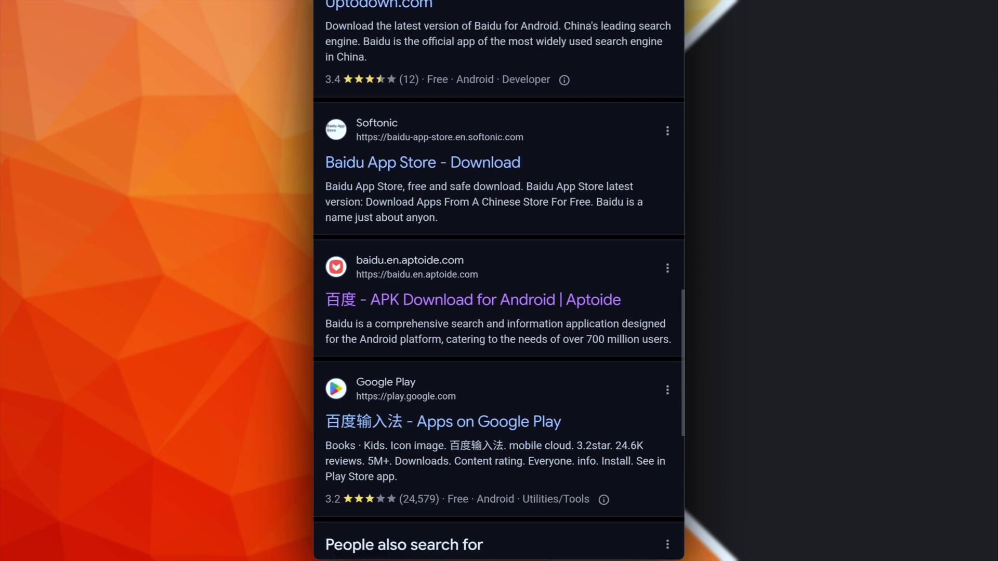
pyautogui.scroll(-2, 461, 379)
pyautogui.scroll(2, 475, 285)
# Step: Download and install the 百度 app through Aptoide, then launch it from the home screen
pyautogui.click(475, 299)
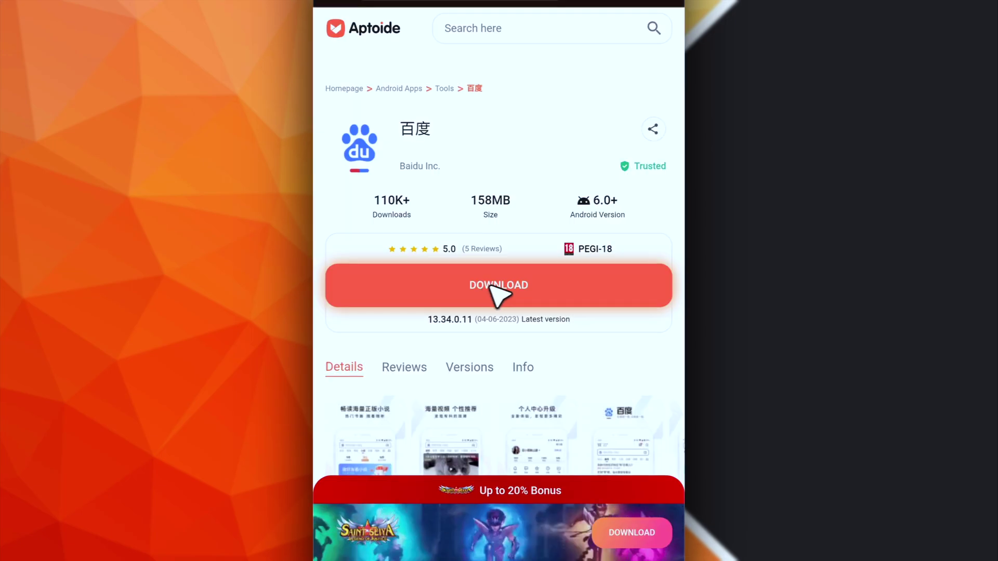
pyautogui.click(456, 287)
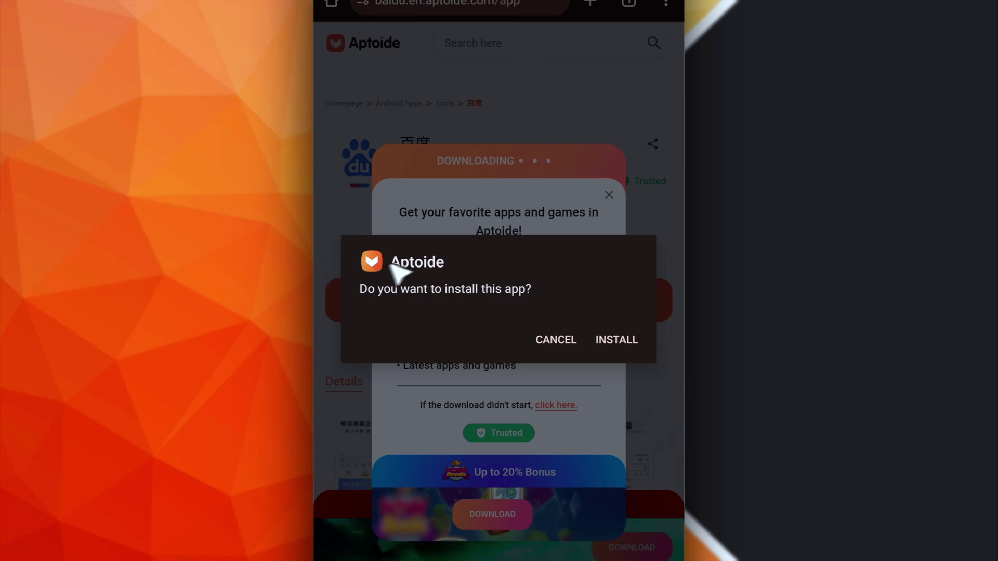
pyautogui.click(616, 340)
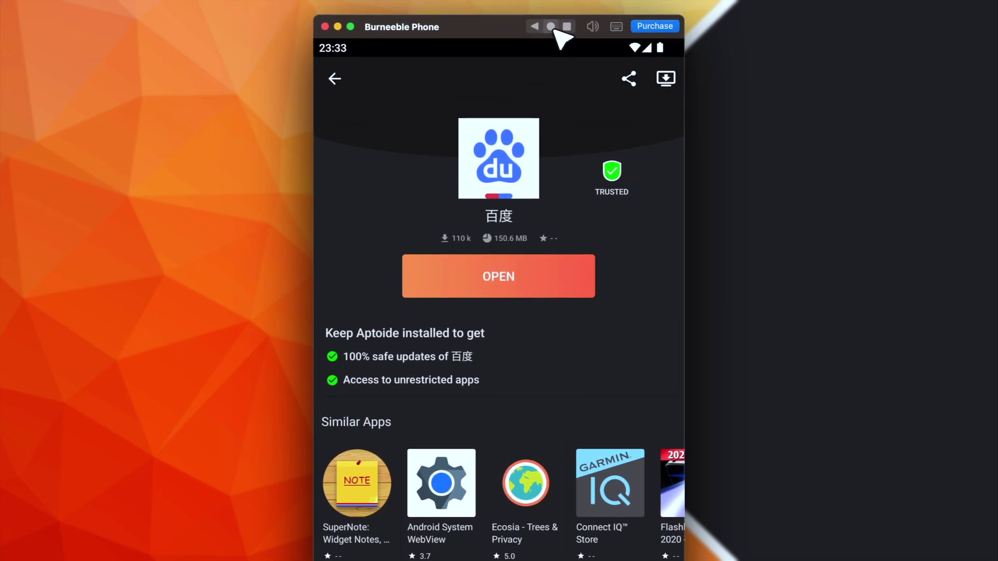
pyautogui.click(550, 26)
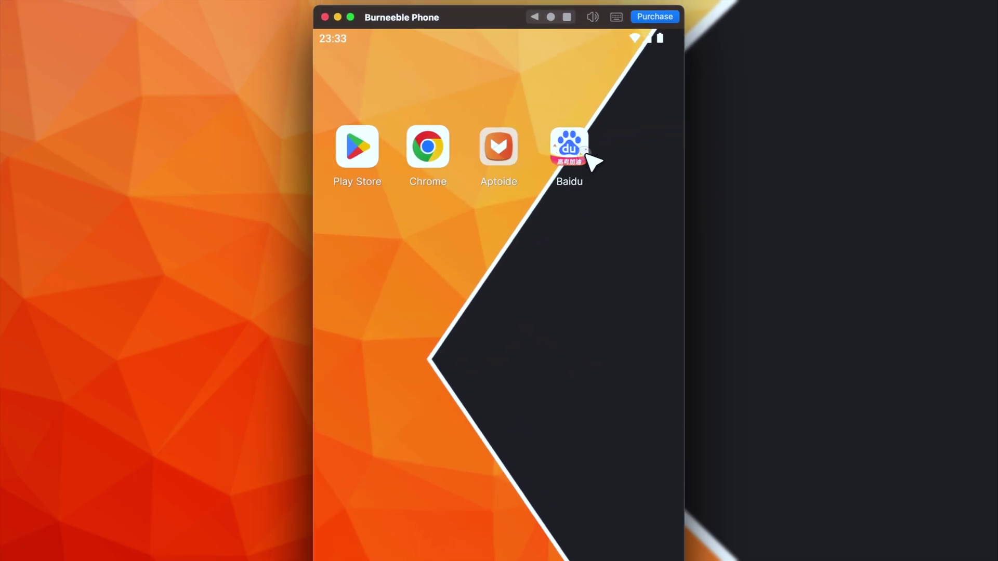
pyautogui.click(587, 155)
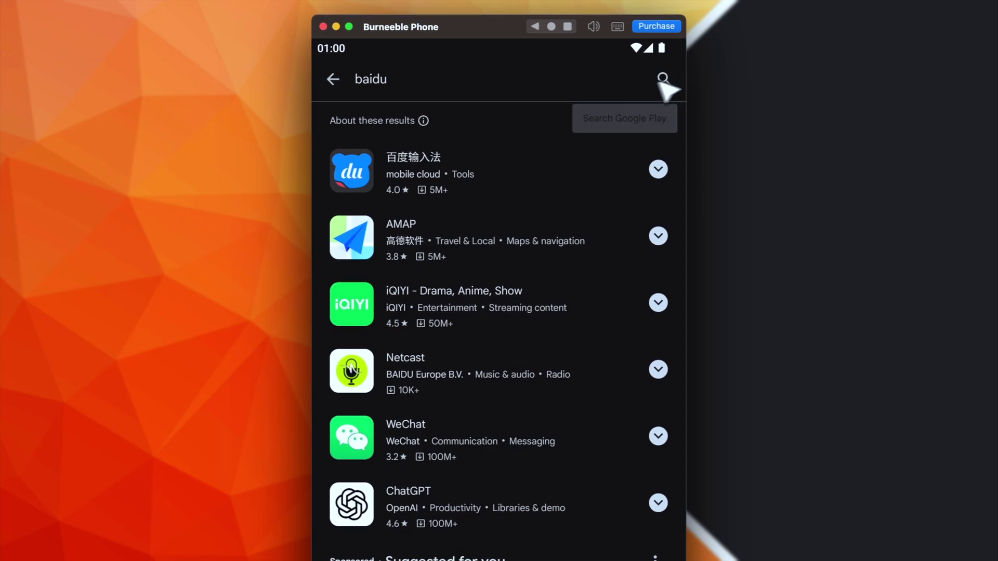
# Step: Search the Play Store for textPlus and install it
pyautogui.click(547, 94)
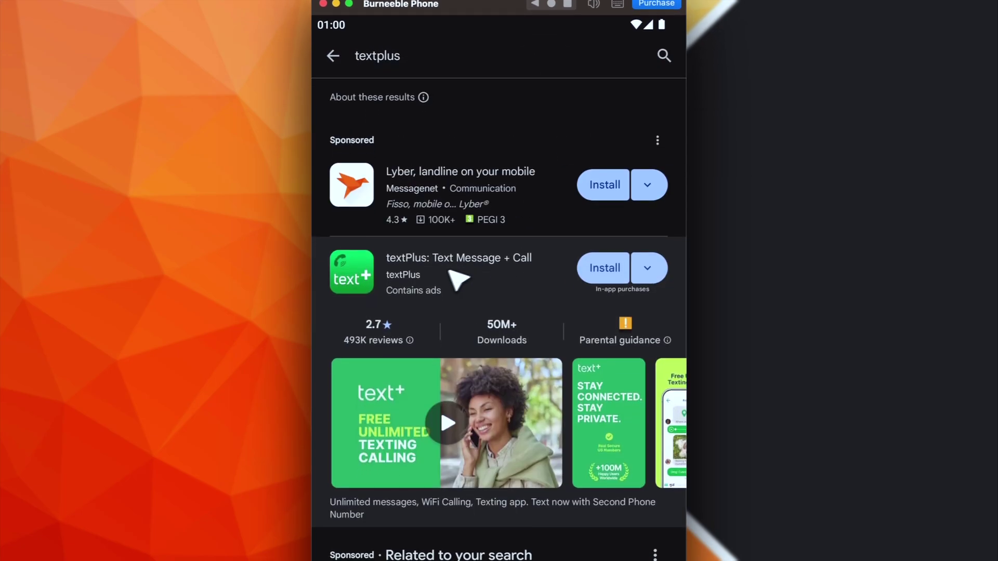
pyautogui.click(457, 276)
pyautogui.click(479, 229)
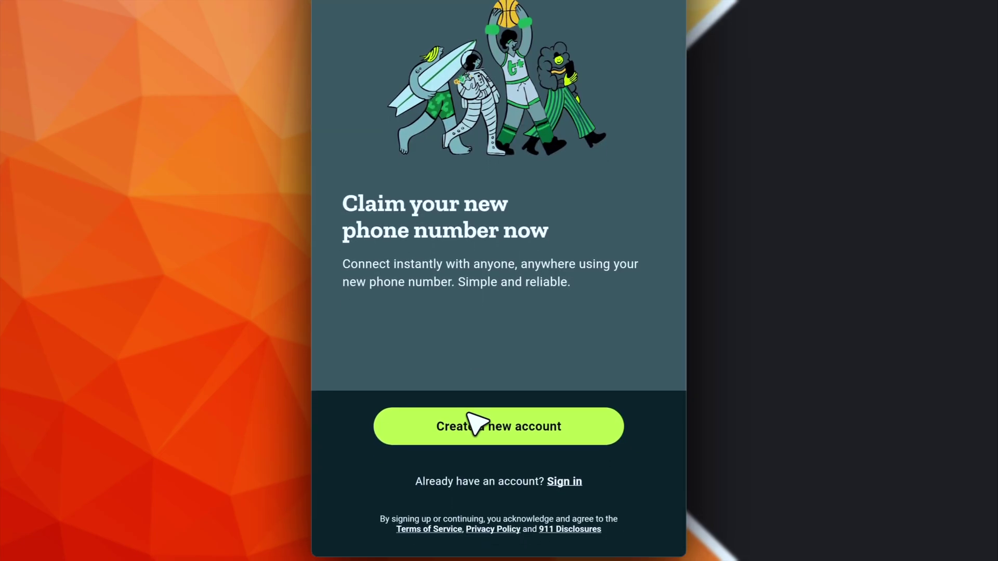
# Step: Create a new textPlus account with the Free Number Bundle and California as the state
pyautogui.click(469, 422)
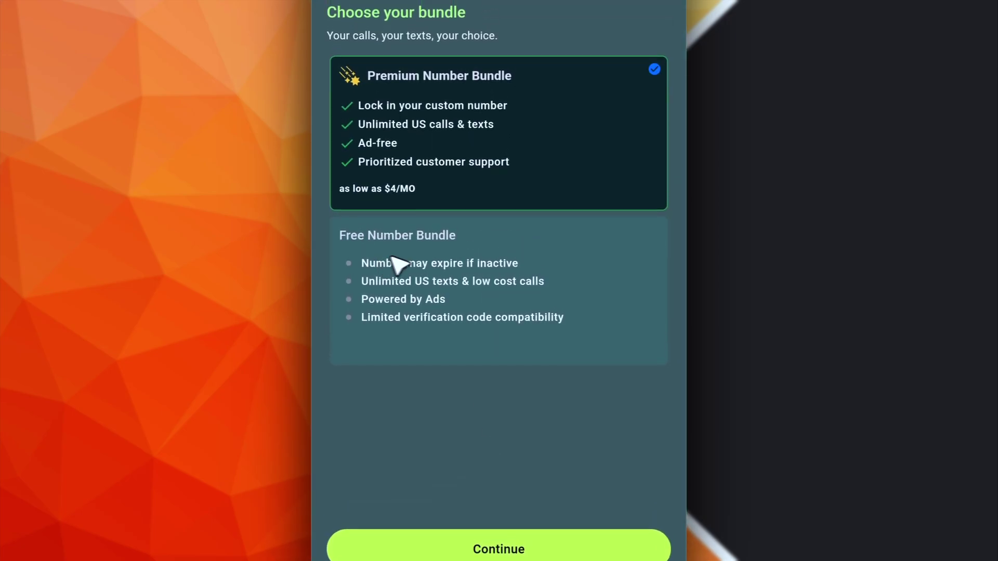
pyautogui.click(456, 247)
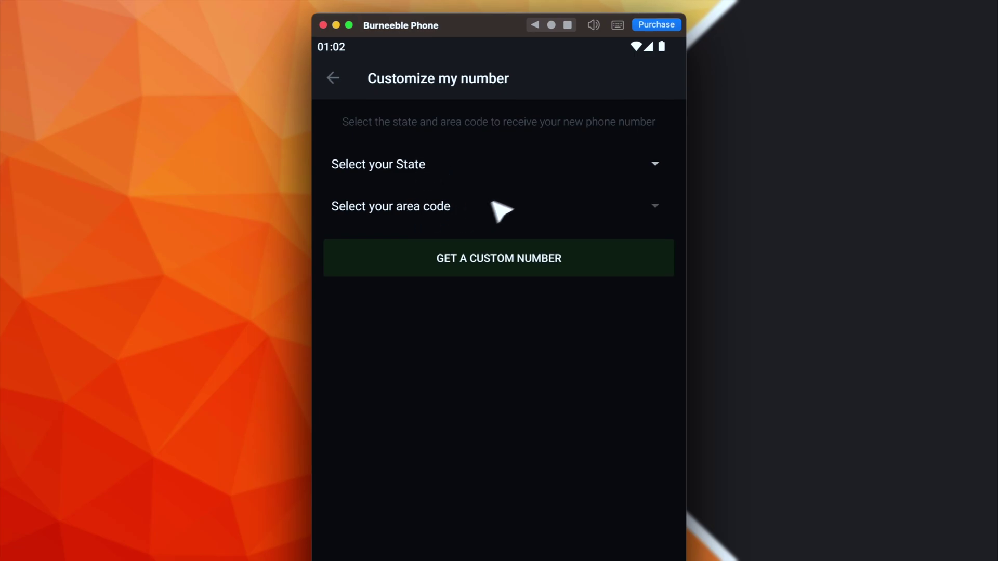
pyautogui.click(520, 165)
pyautogui.click(507, 280)
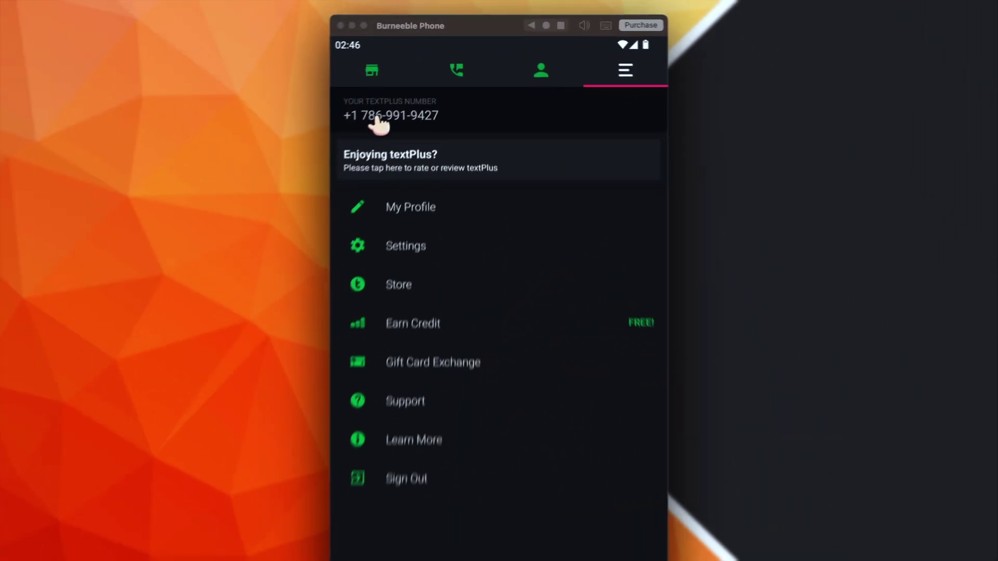
# Step: Copy the newly assigned textPlus phone number to the clipboard
pyautogui.click(398, 112)
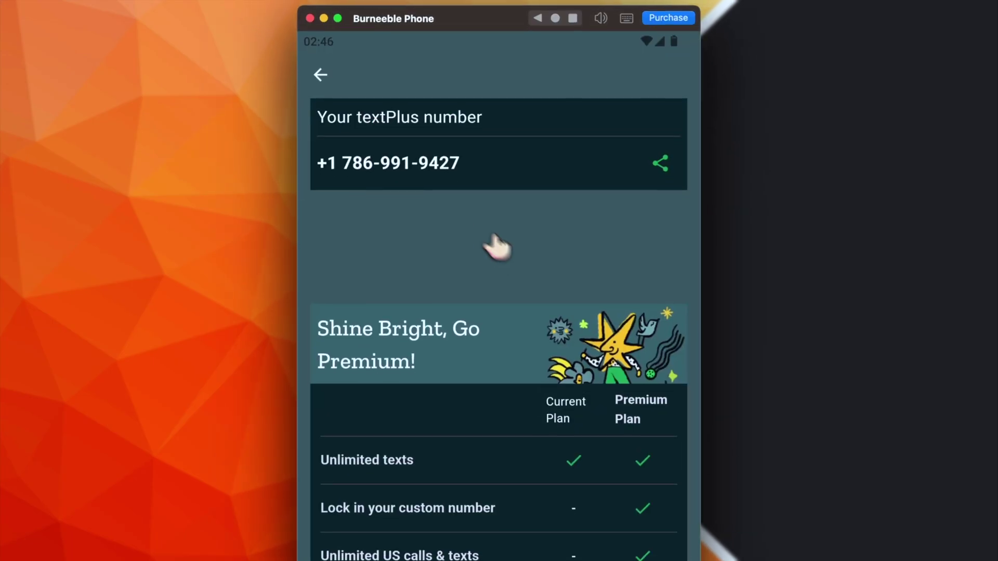
pyautogui.click(667, 177)
pyautogui.click(443, 500)
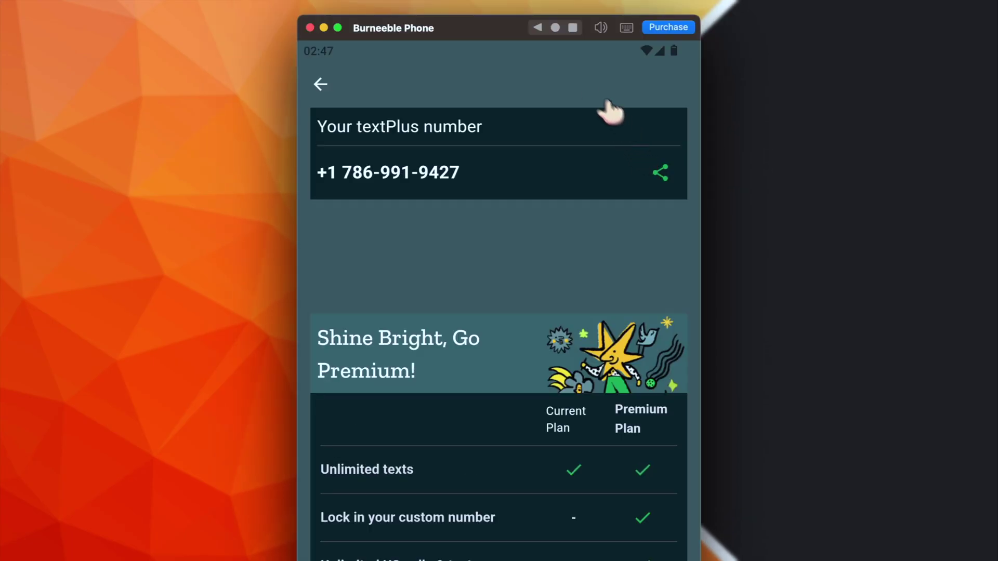
# Step: Switch to the Baidu app and show its 我的 profile page
pyautogui.click(555, 27)
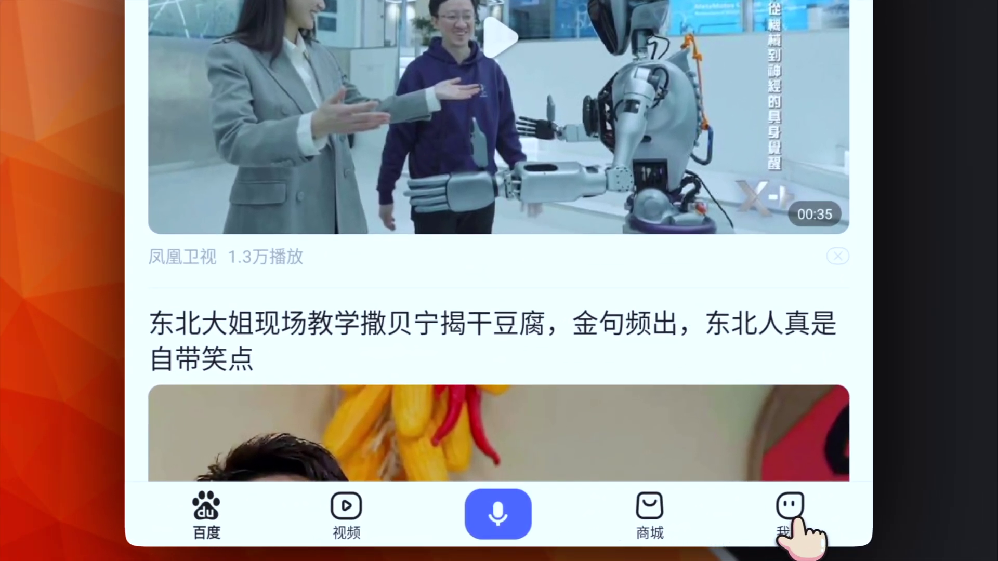
pyautogui.click(803, 520)
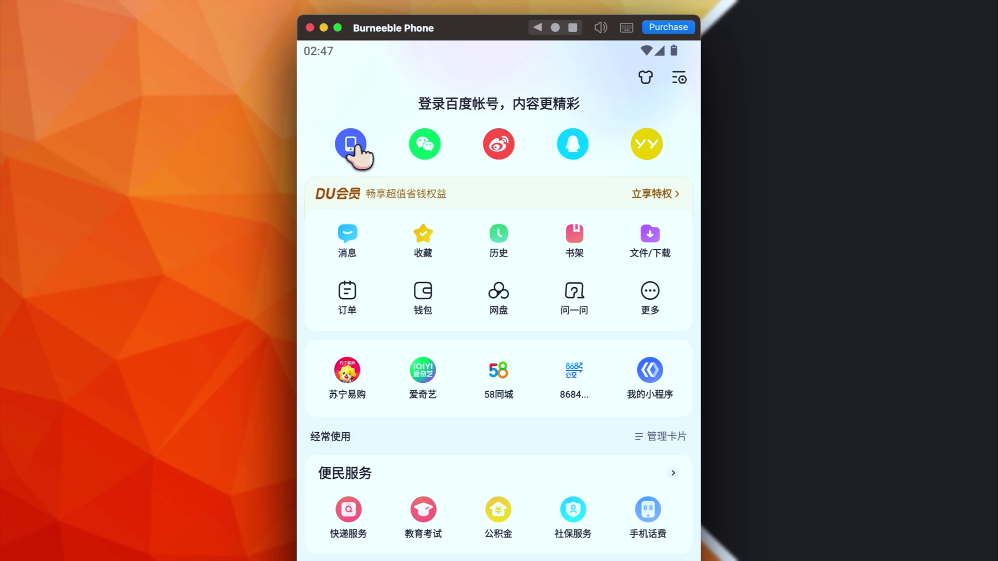
pyautogui.click(356, 148)
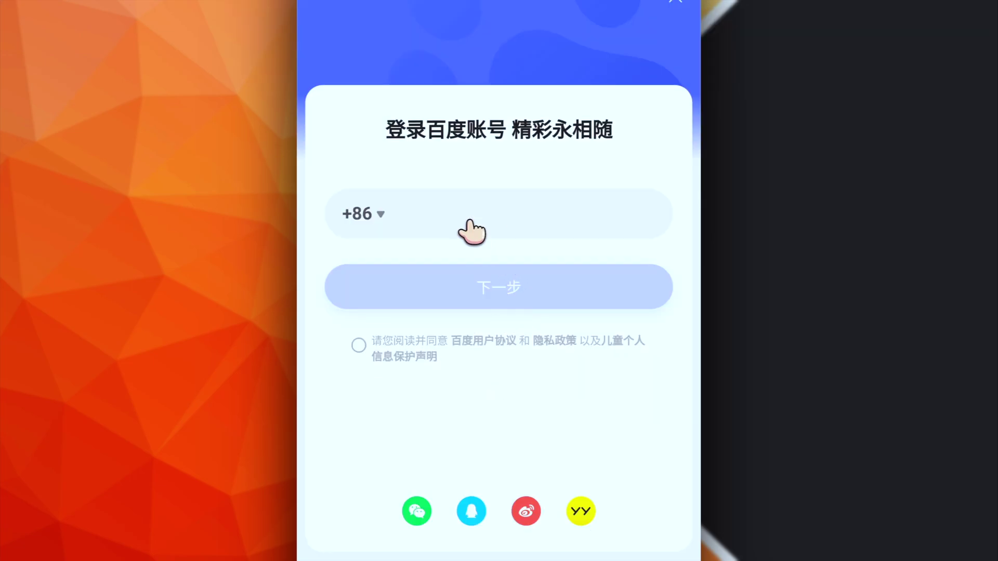
pyautogui.press('super+v')
pyautogui.click(450, 211)
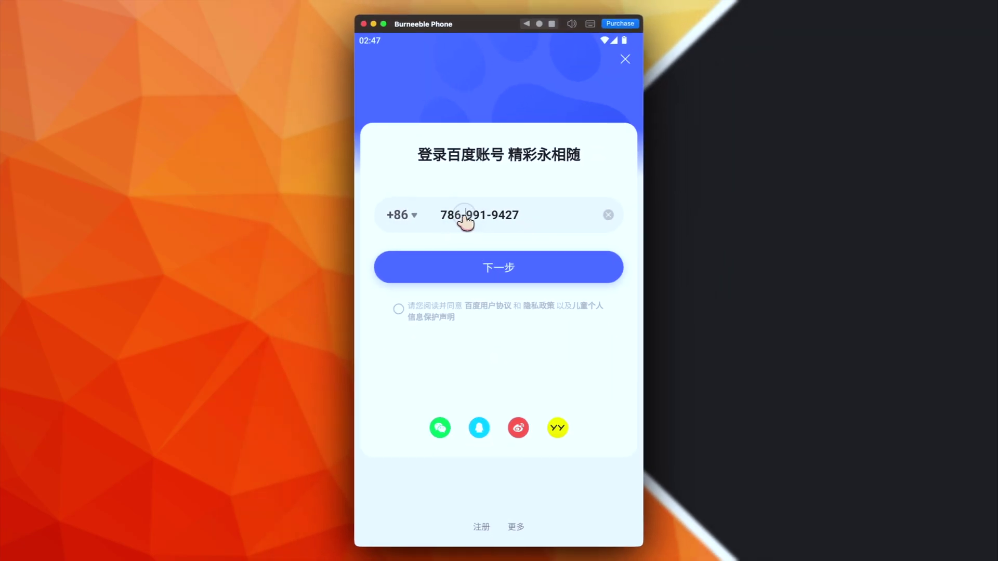
pyautogui.press('BackSpace')
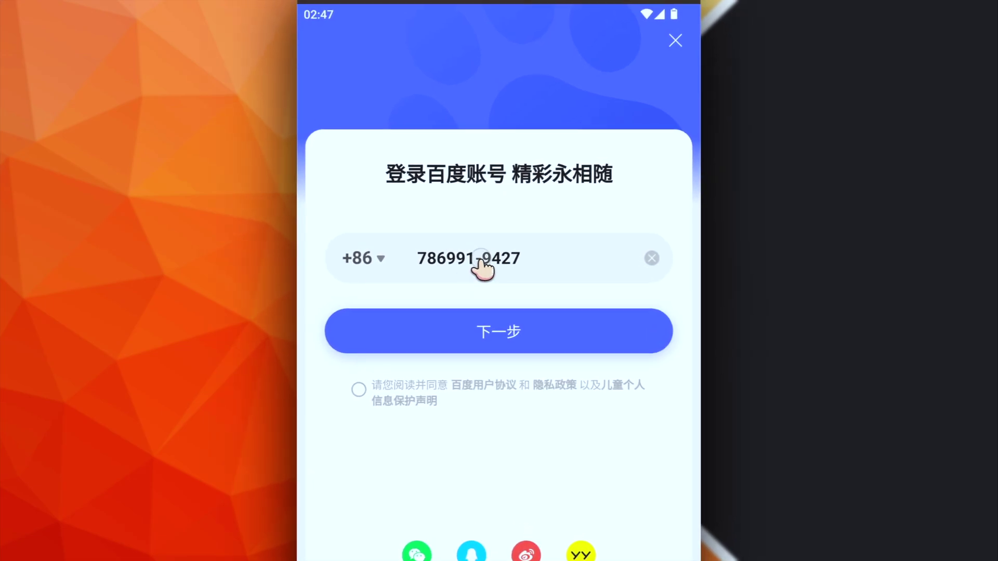
# Step: Set the country code to United States/Canada +1, accept the user terms, and submit
pyautogui.click(381, 260)
pyautogui.scroll(-1, 563, 314)
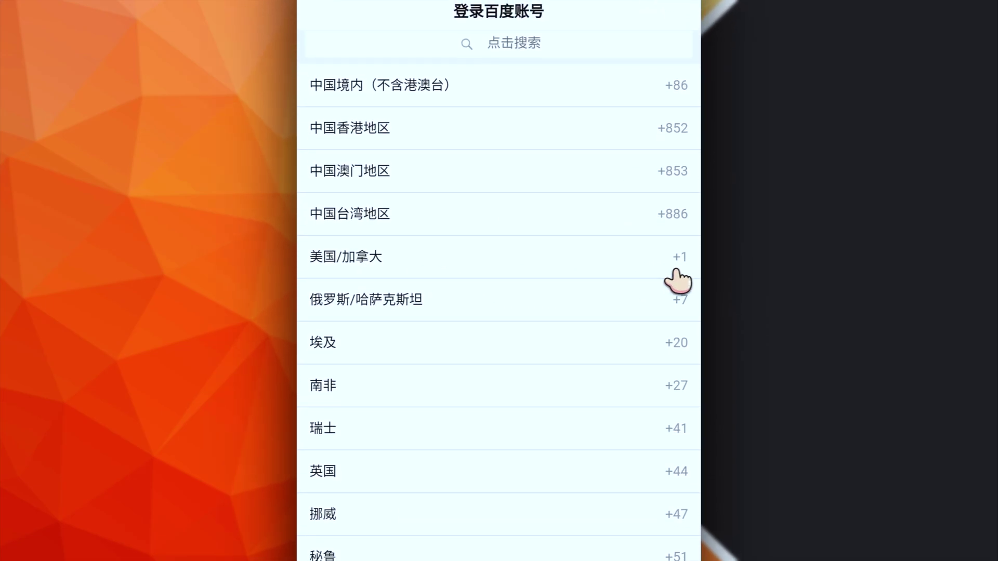
pyautogui.click(686, 257)
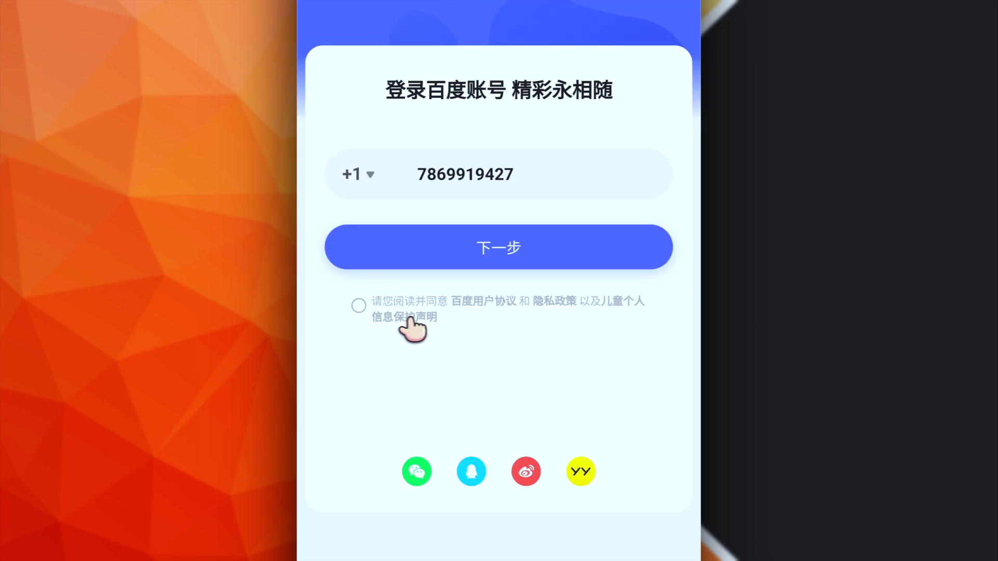
pyautogui.click(359, 306)
pyautogui.click(496, 250)
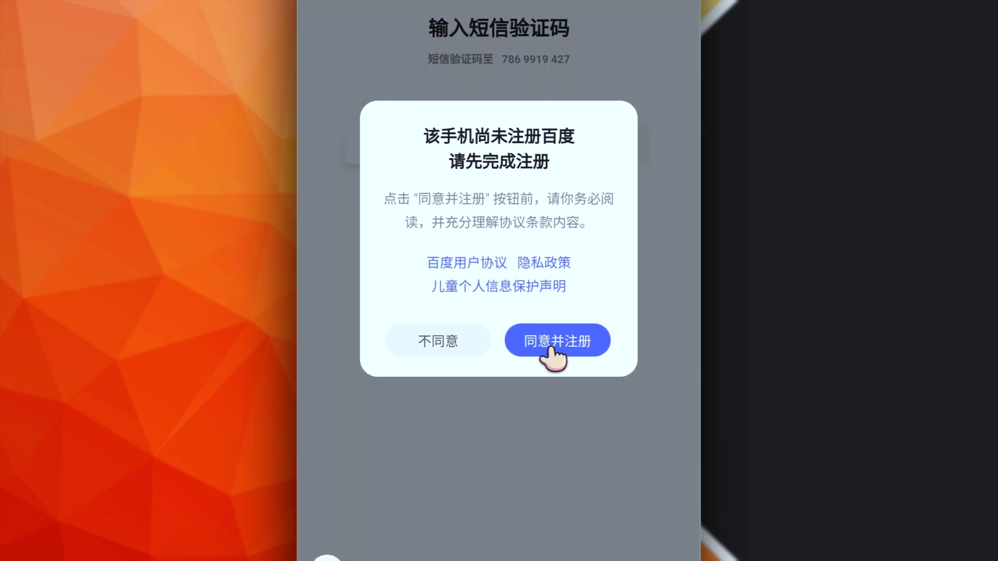
# Step: Agree to register the number with Baidu and get a resent SMS verification code in textPlus
pyautogui.click(559, 344)
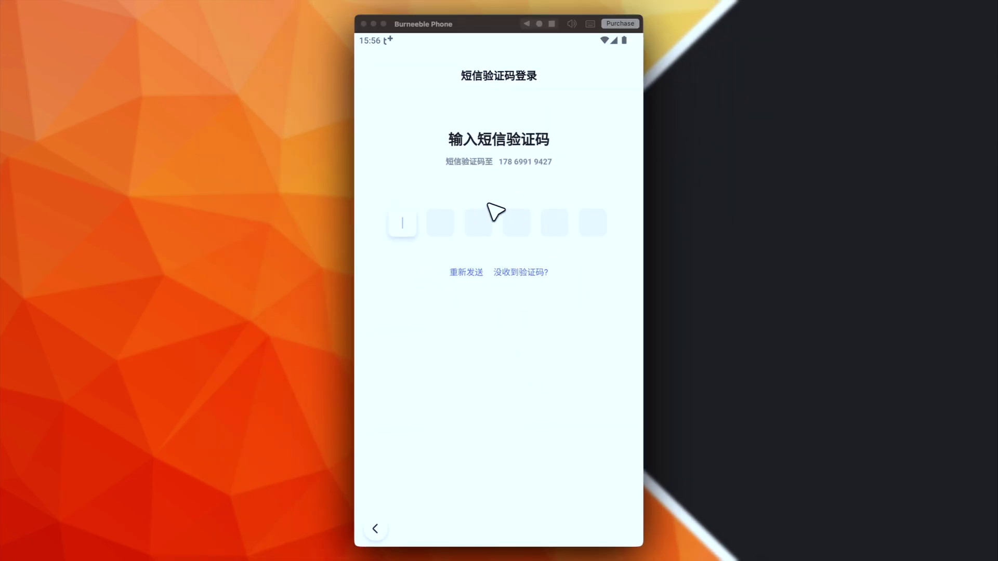
pyautogui.click(551, 24)
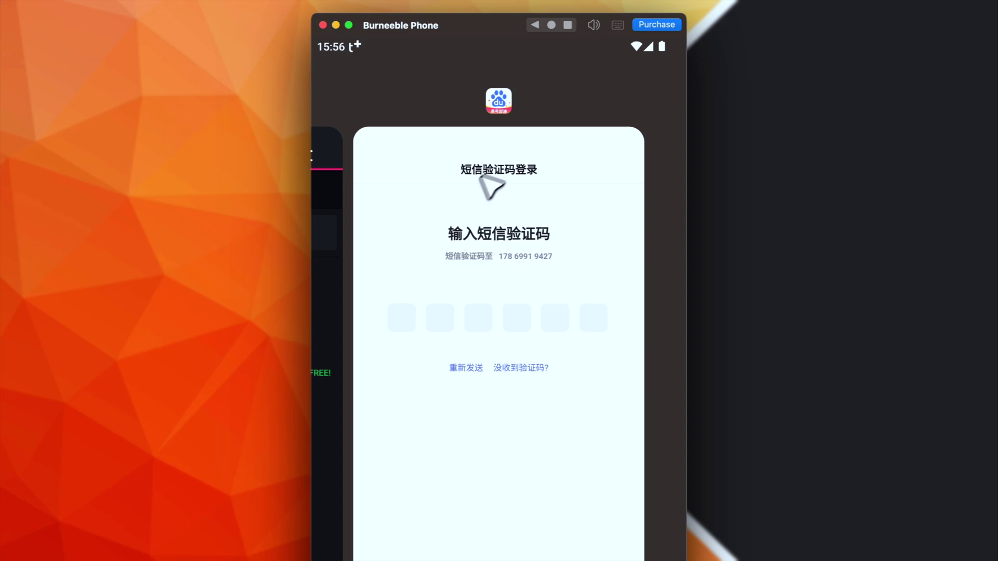
pyautogui.hscroll(-3, 475, 158)
pyautogui.click(494, 213)
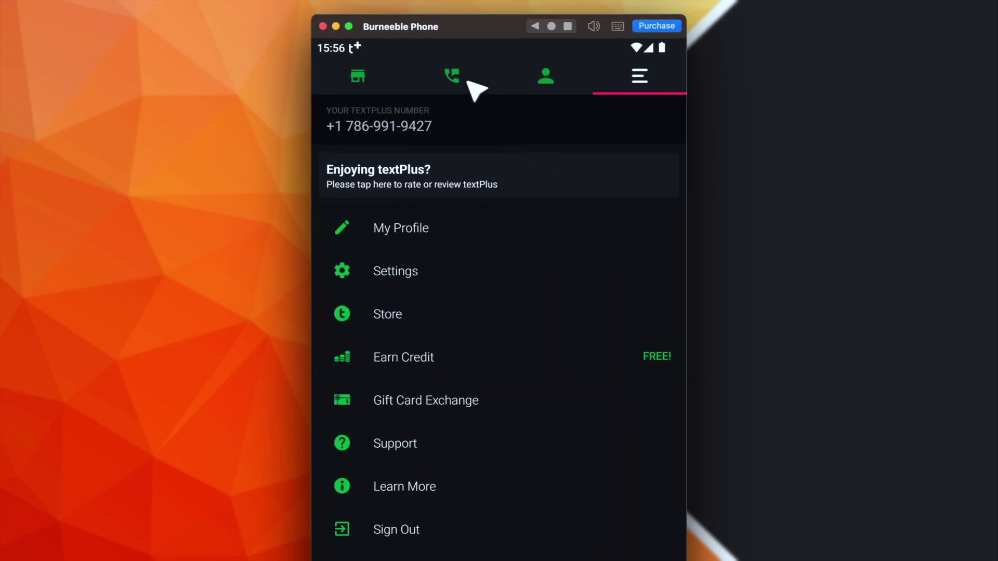
pyautogui.click(450, 79)
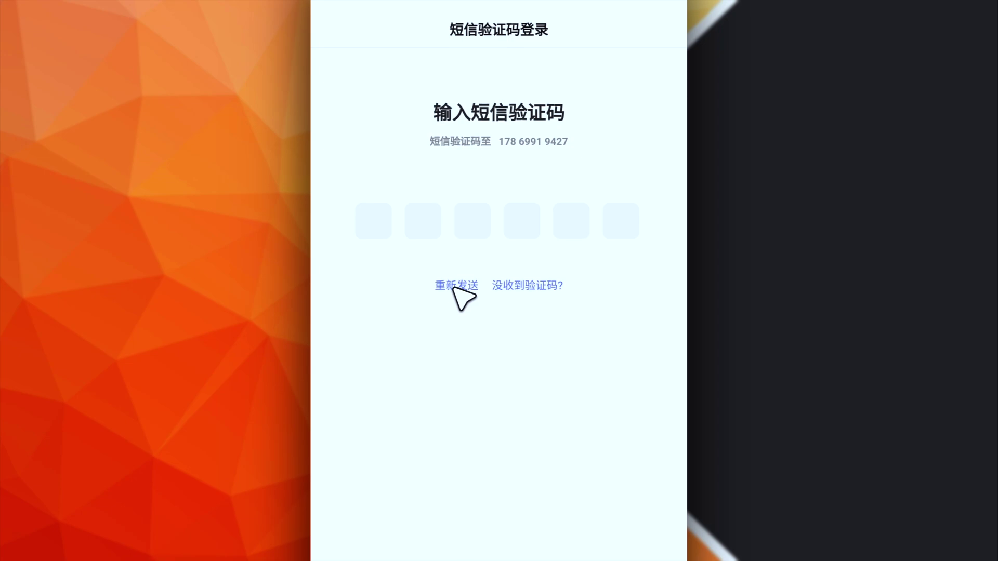
pyautogui.click(454, 287)
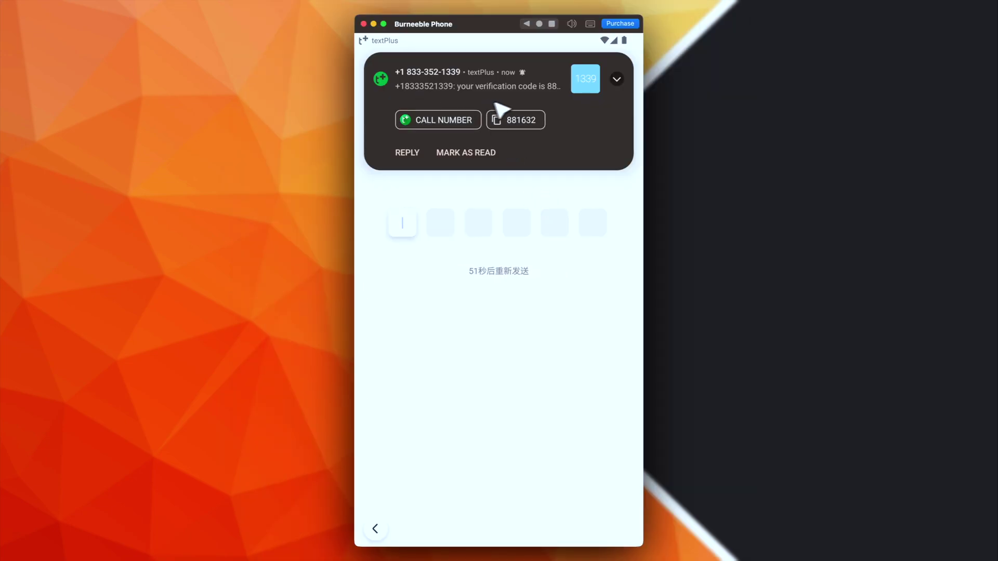
pyautogui.click(616, 79)
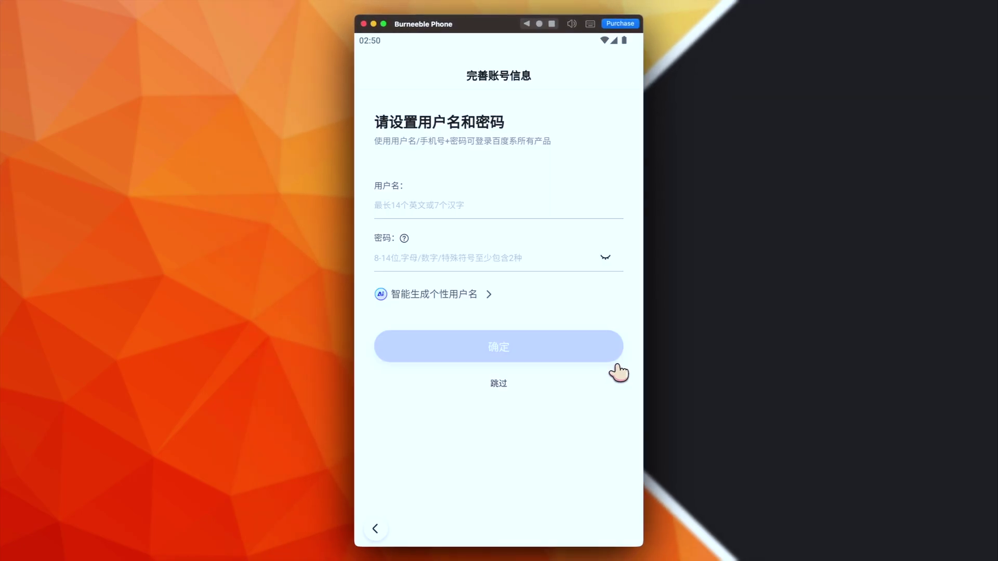
# Step: Enter a username and password for the new Baidu account and confirm with 确定
pyautogui.click(616, 364)
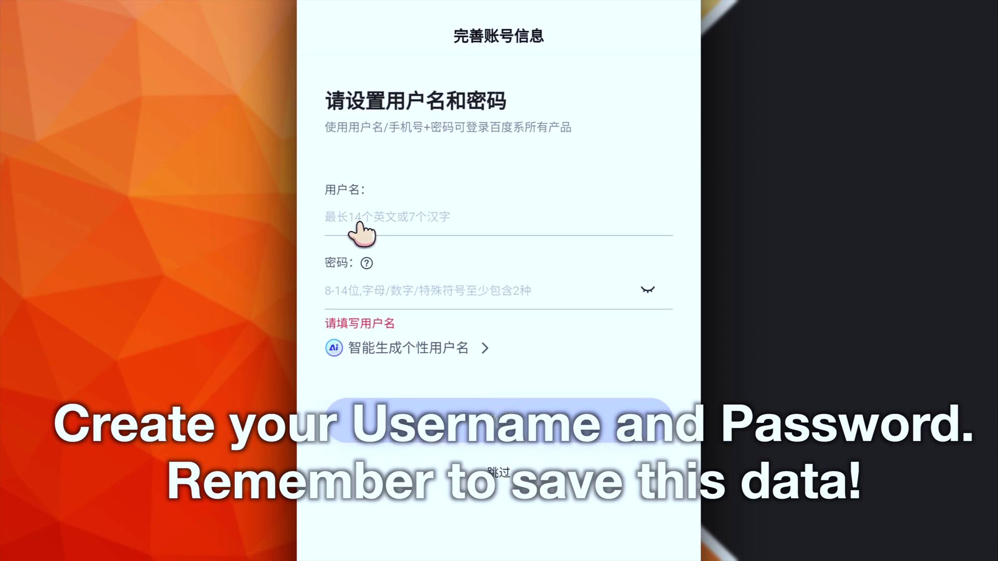
pyautogui.click(333, 290)
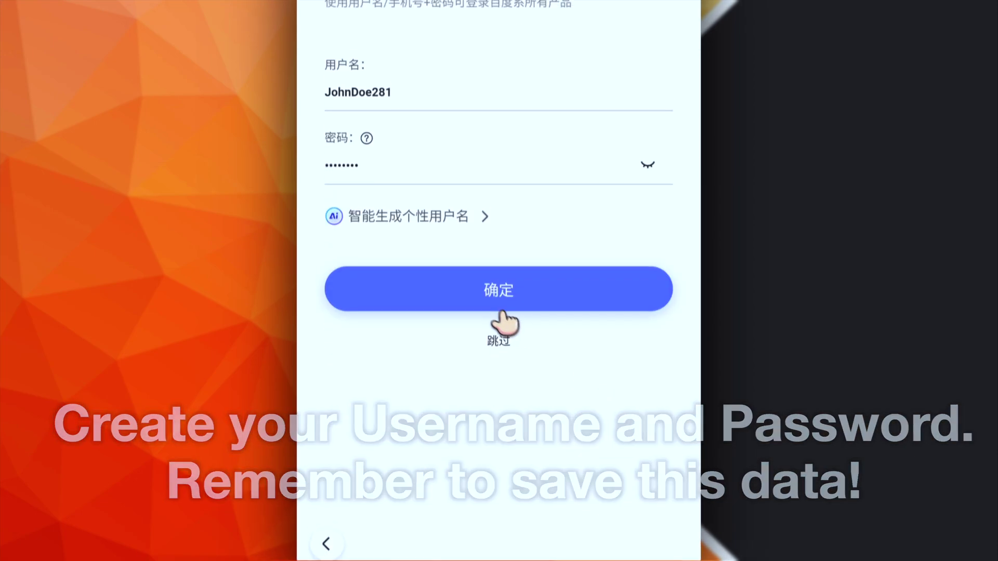
pyautogui.click(499, 420)
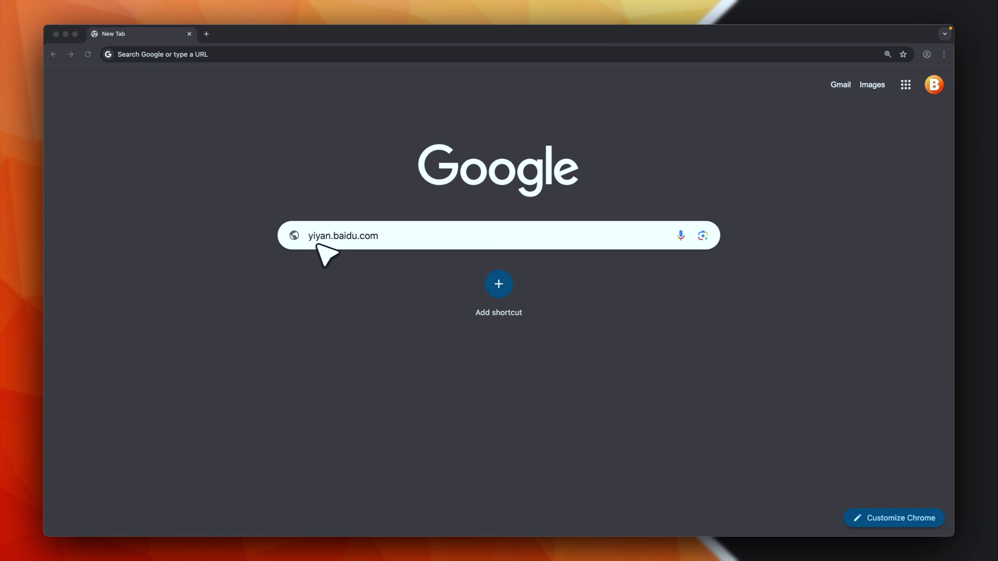
# Step: Load yiyan.baidu.com, translate it to English, and begin signing in via phone verification
pyautogui.press('Return')
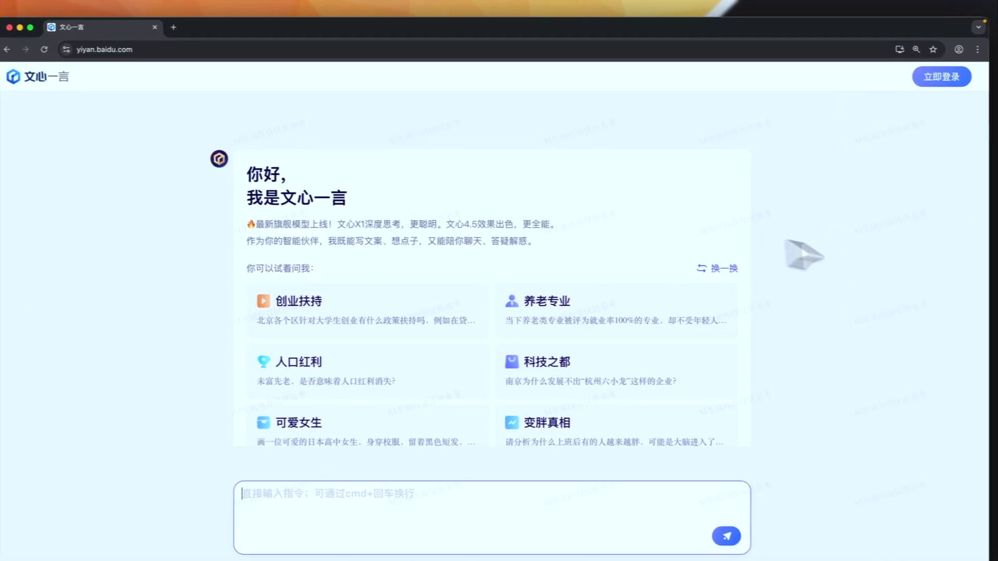
pyautogui.rightClick(781, 213)
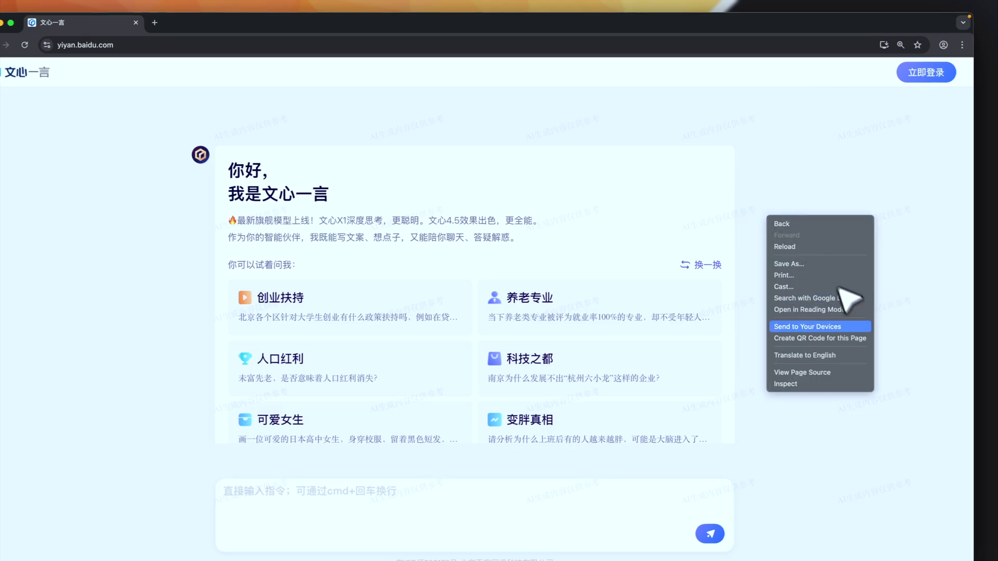
pyautogui.click(800, 357)
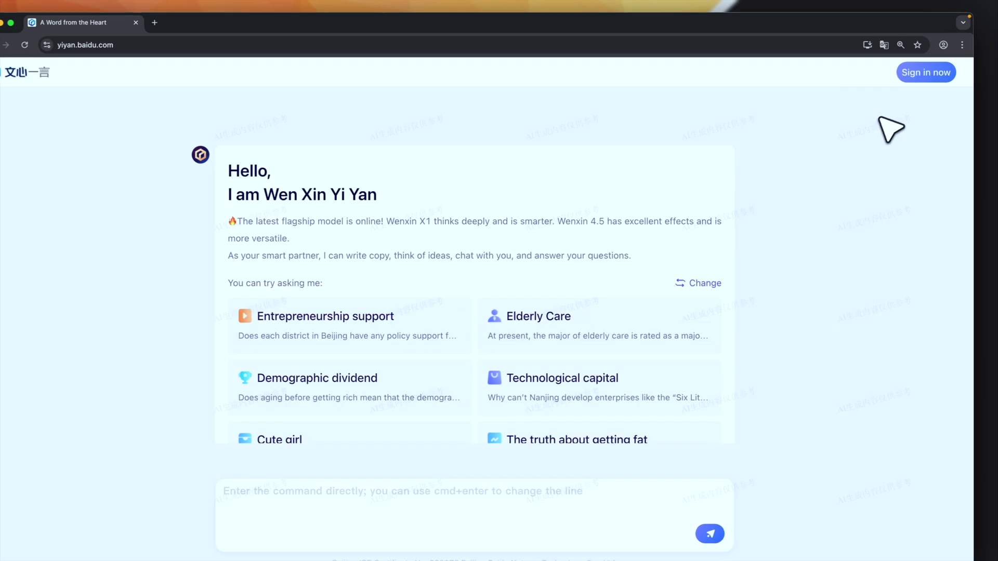
pyautogui.click(926, 72)
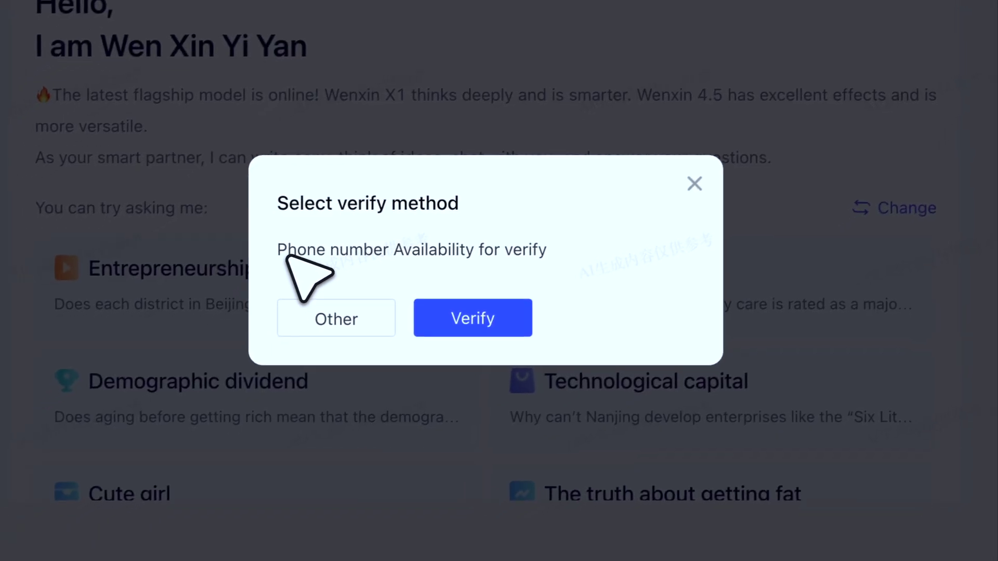
pyautogui.click(477, 295)
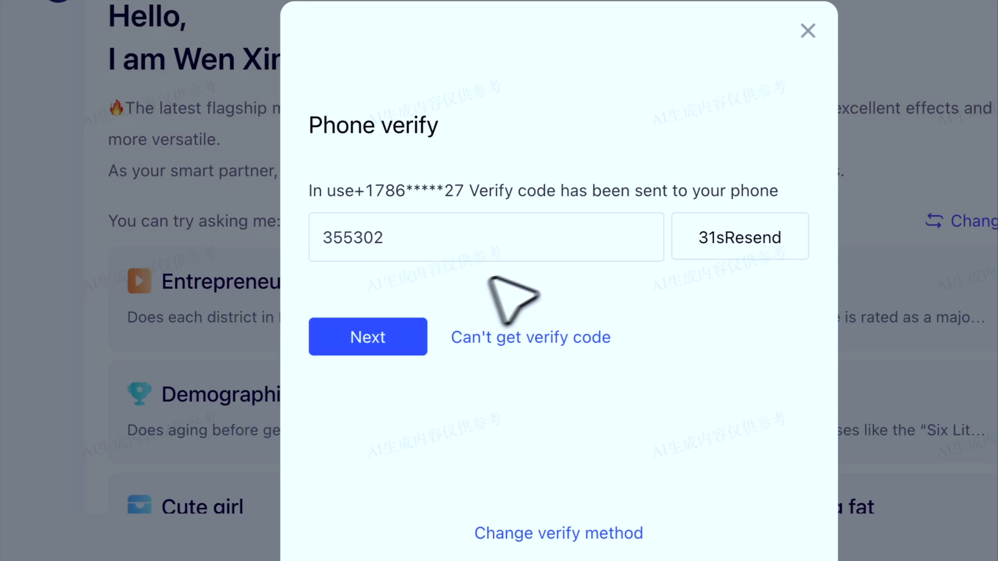
# Step: Submit the SMS verification code, translate the agreement page to English, and accept it
pyautogui.click(387, 337)
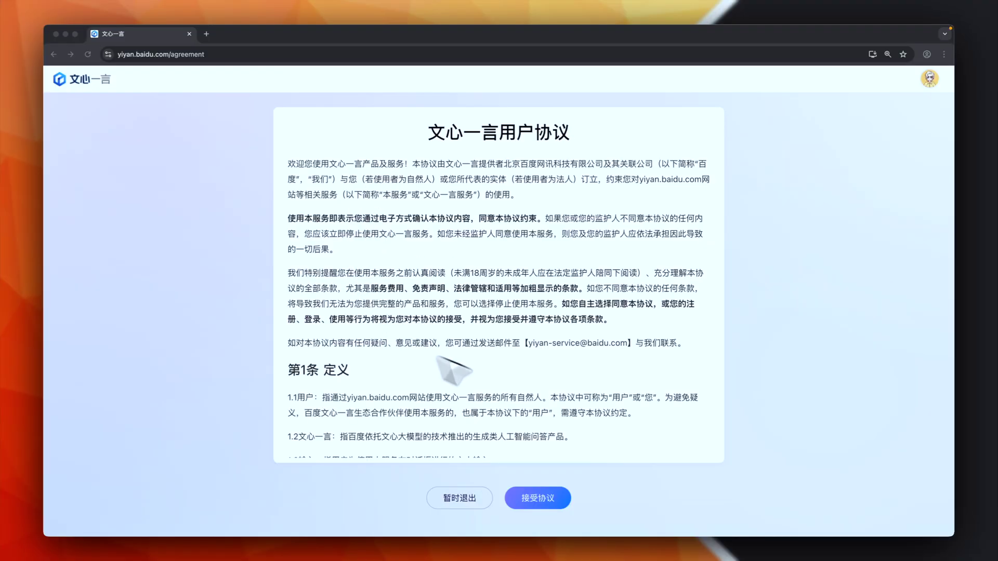
pyautogui.rightClick(732, 223)
pyautogui.click(797, 349)
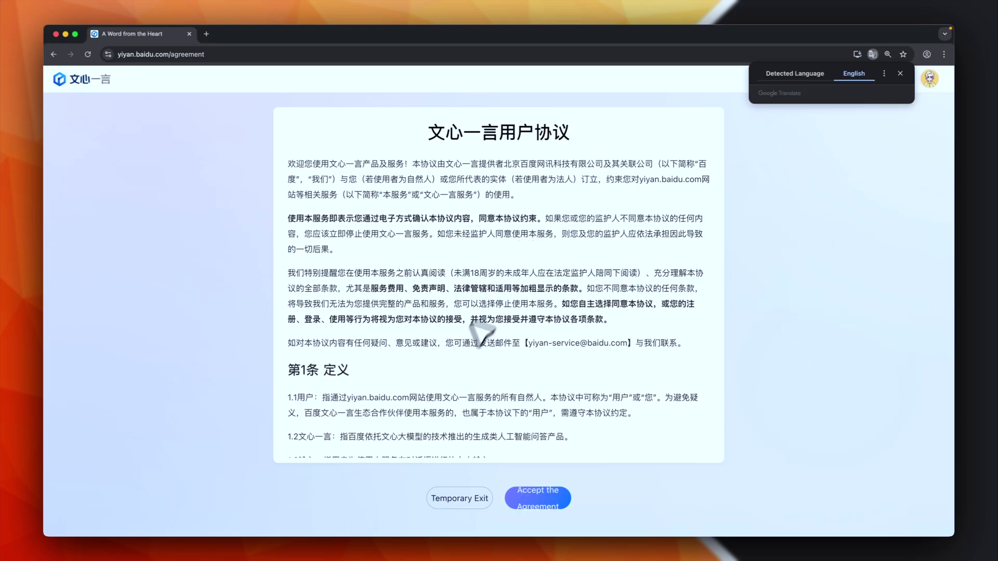
pyautogui.click(530, 502)
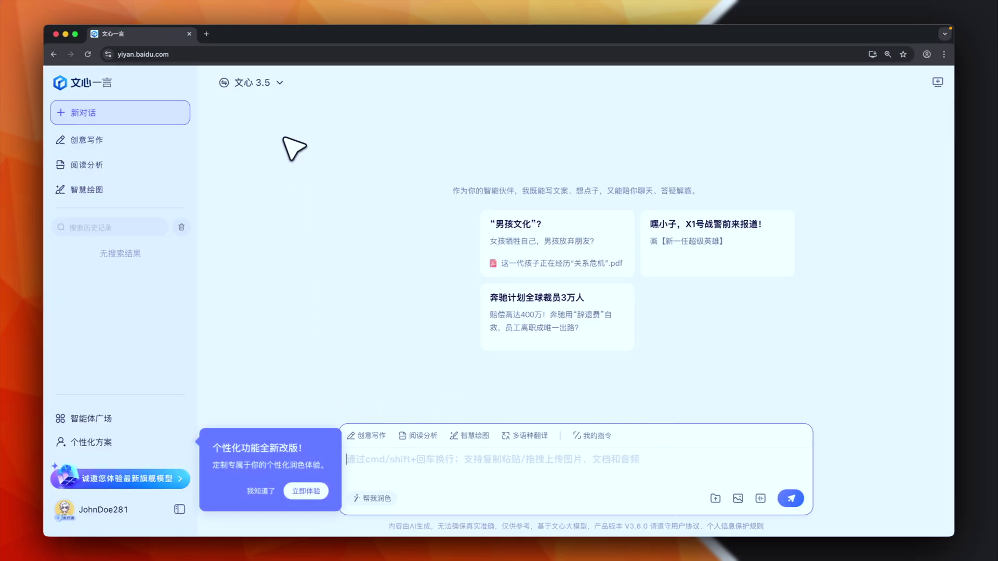
# Step: Translate the Wenxin Yiyan chat home page into English and show the chat model list
pyautogui.rightClick(280, 341)
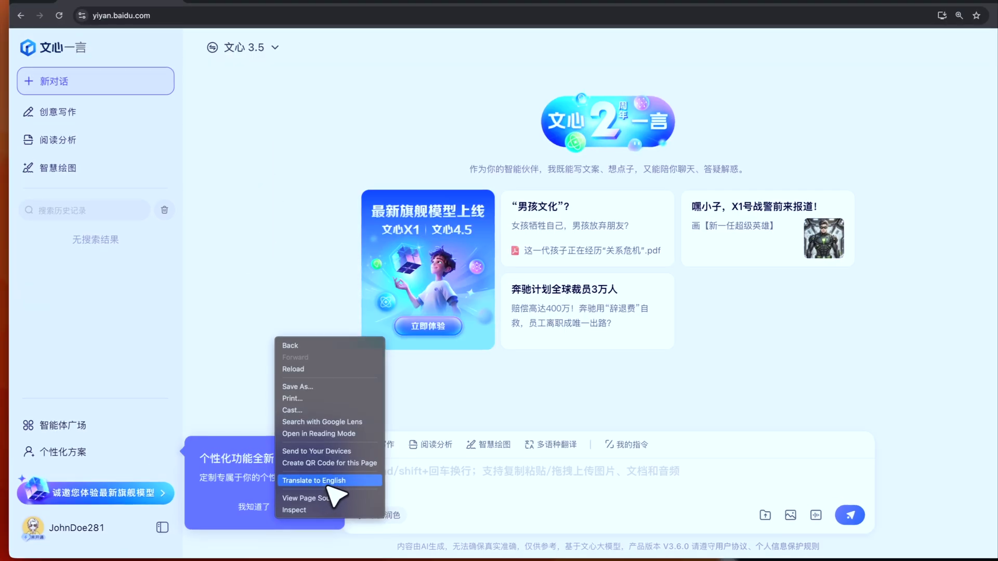
pyautogui.click(328, 480)
pyautogui.click(259, 47)
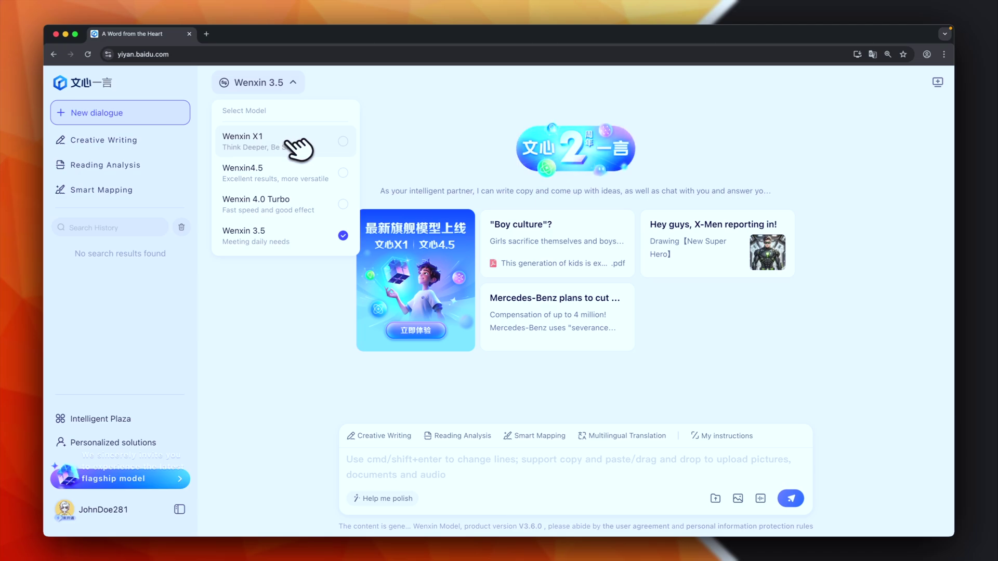
# Step: Pick Wenxin X1 and send 'How many R's in the word "Raspberry"', getting three
pyautogui.click(265, 142)
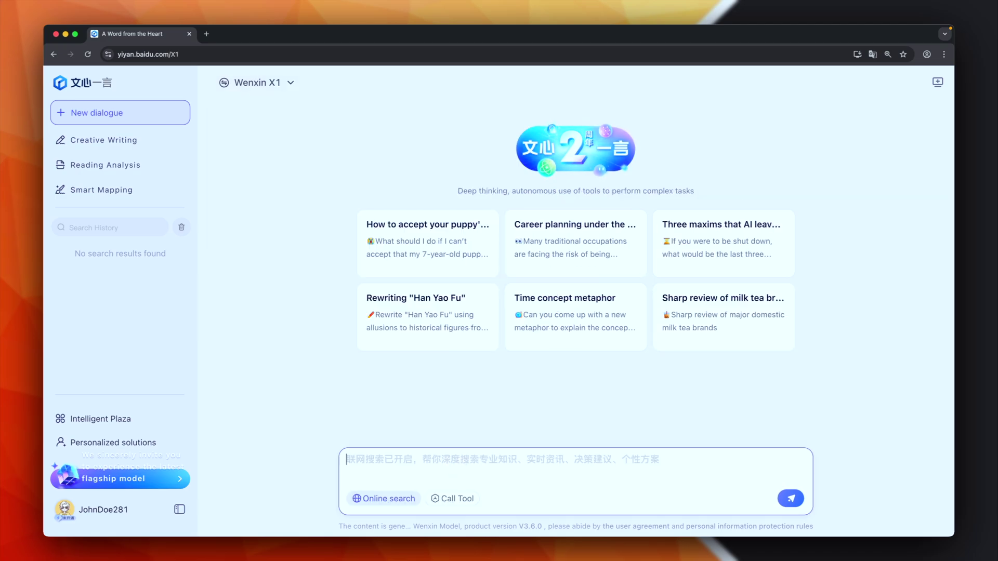
pyautogui.write('How many R\'s in the word "Raspberry"')
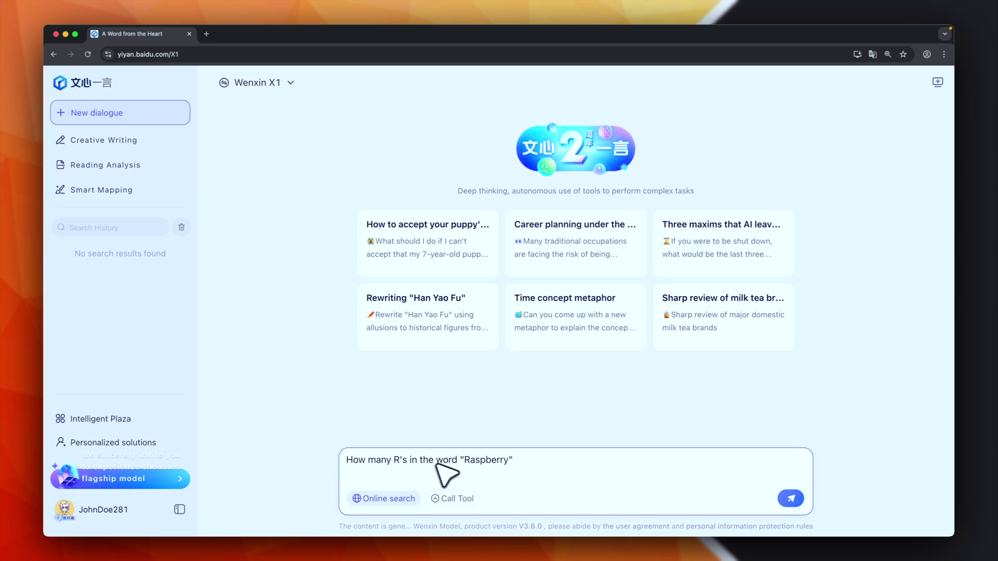
pyautogui.click(794, 499)
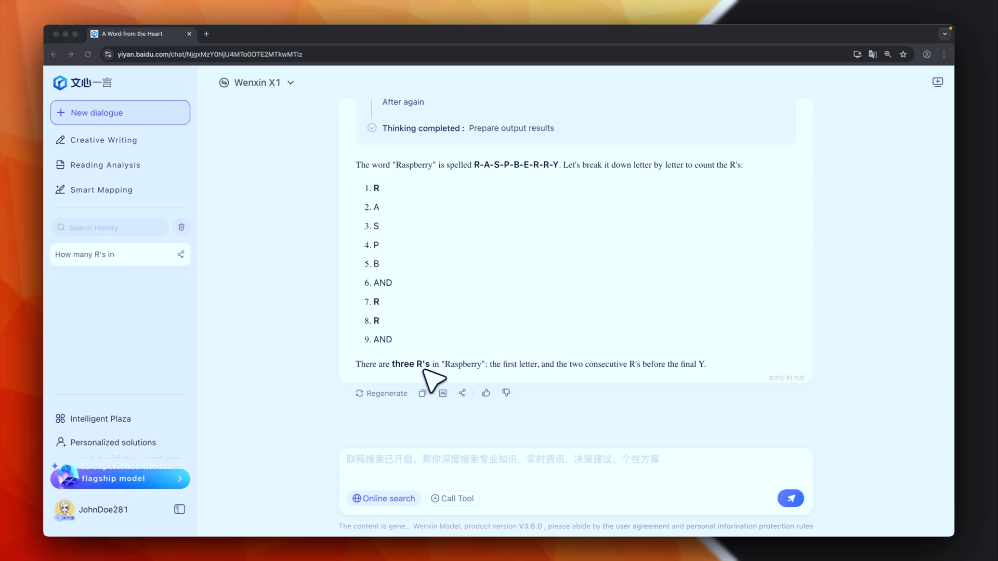
pyautogui.scroll(15, 452, 372)
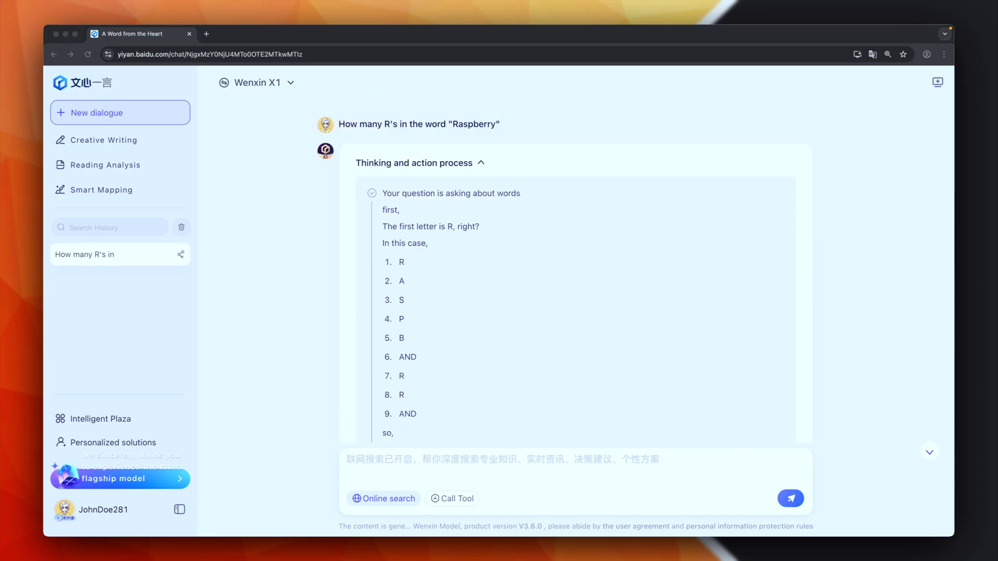
pyautogui.scroll(-15, 576, 271)
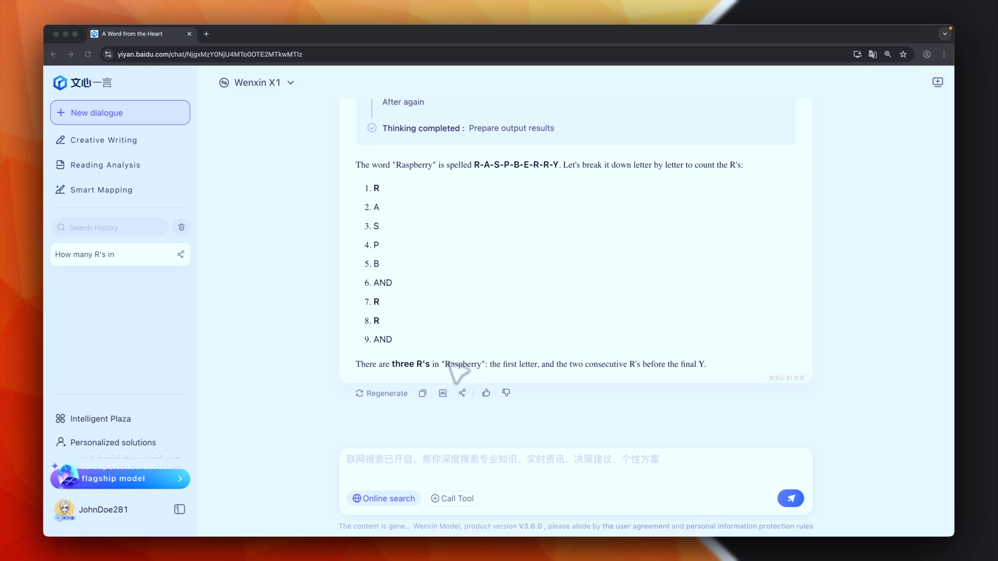